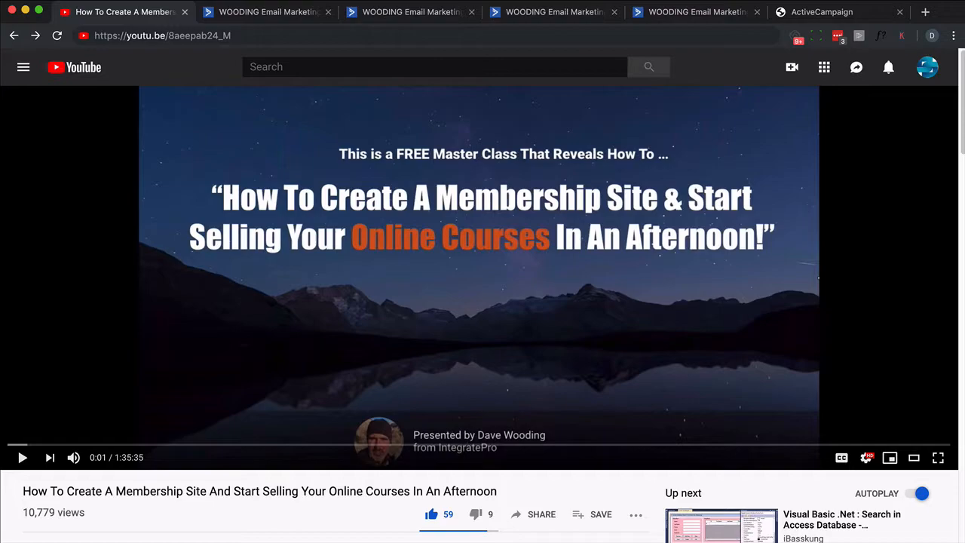
scroll(286, 373, "down", 10)
scroll(285, 372, "down", 3)
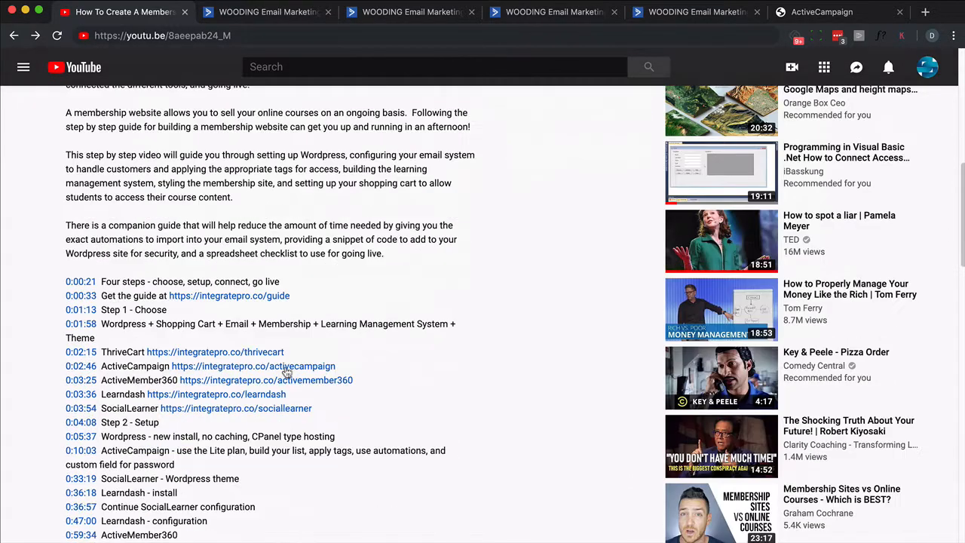
scroll(285, 373, "down", 3)
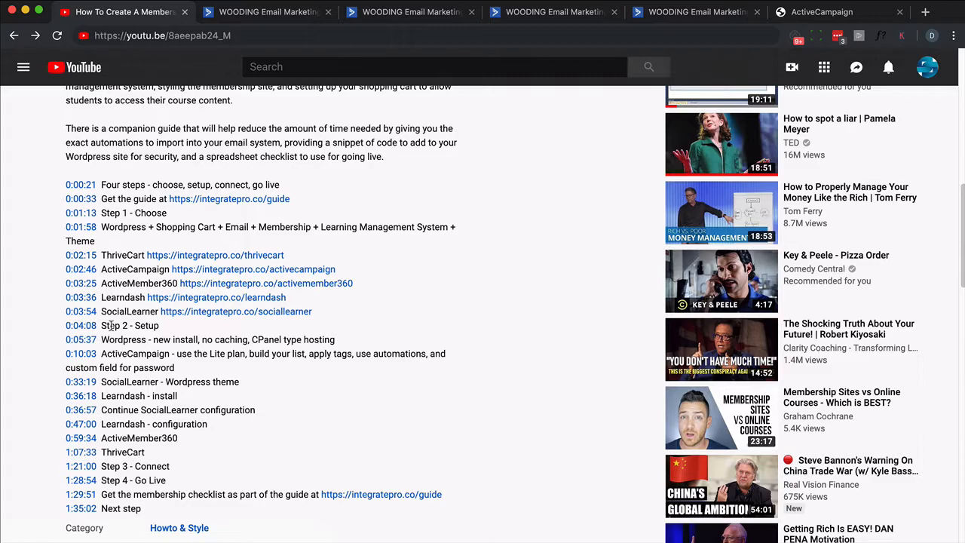
scroll(111, 326, "up", 5)
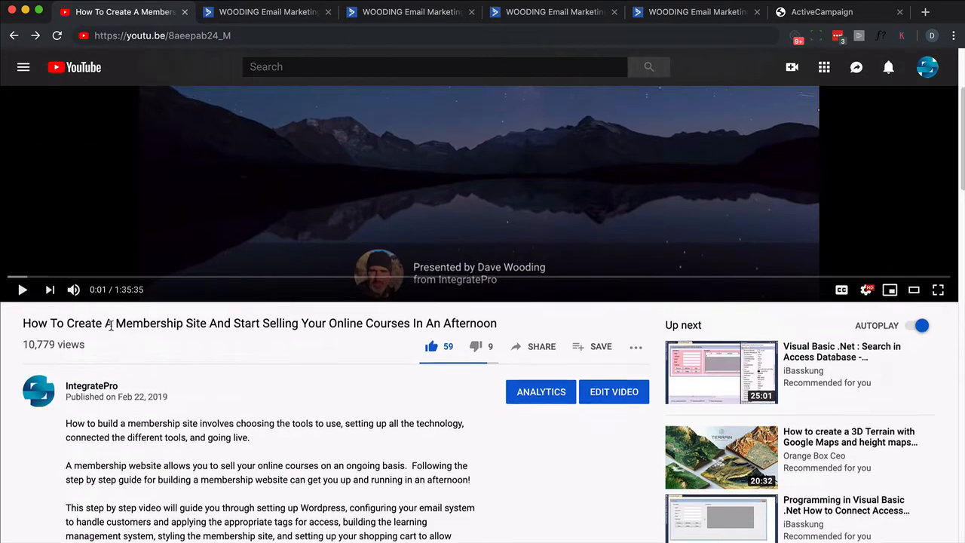
scroll(111, 326, "up", 5)
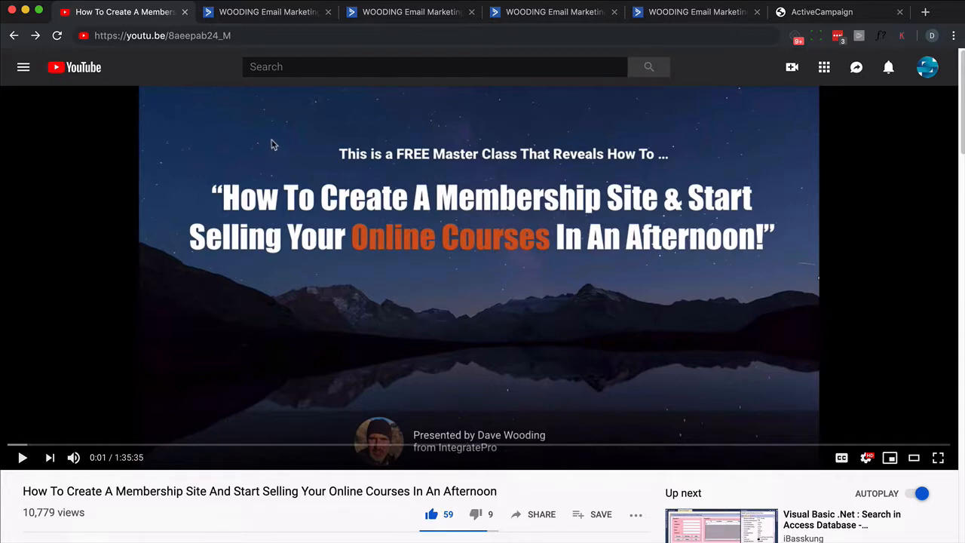
Step: Switch from the YouTube video to the Online Course - Main - Purchase automation
left_click(280, 12)
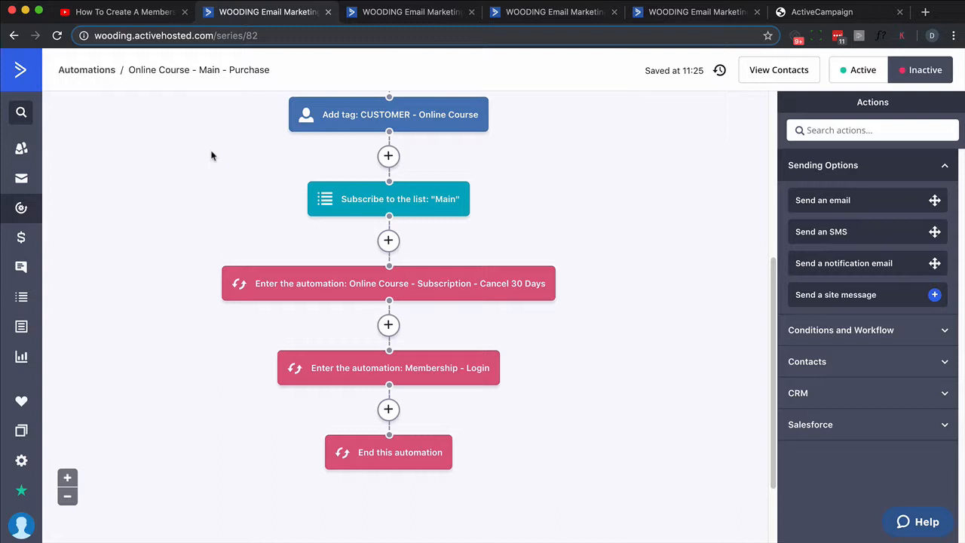
scroll(212, 156, "up", 8)
scroll(212, 156, "up", 3)
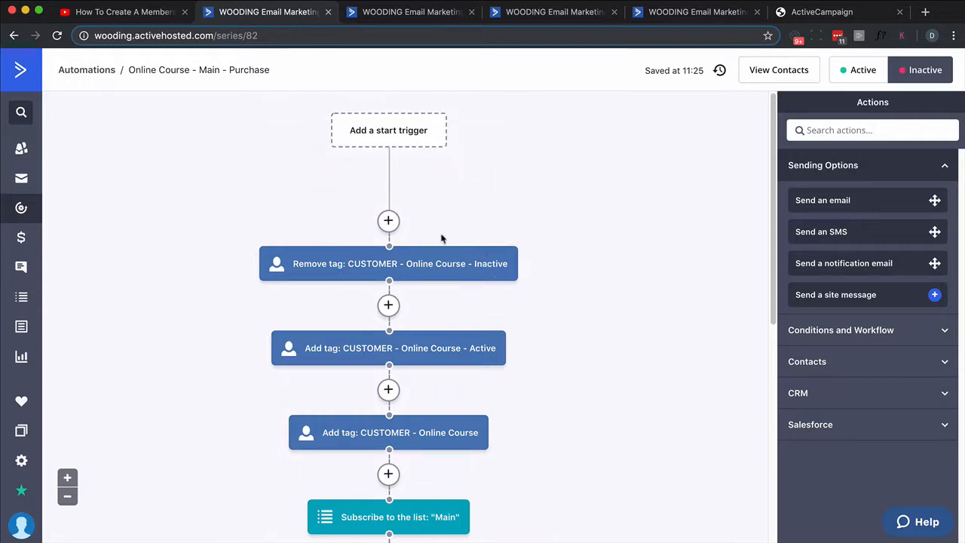
mouse_move(465, 257)
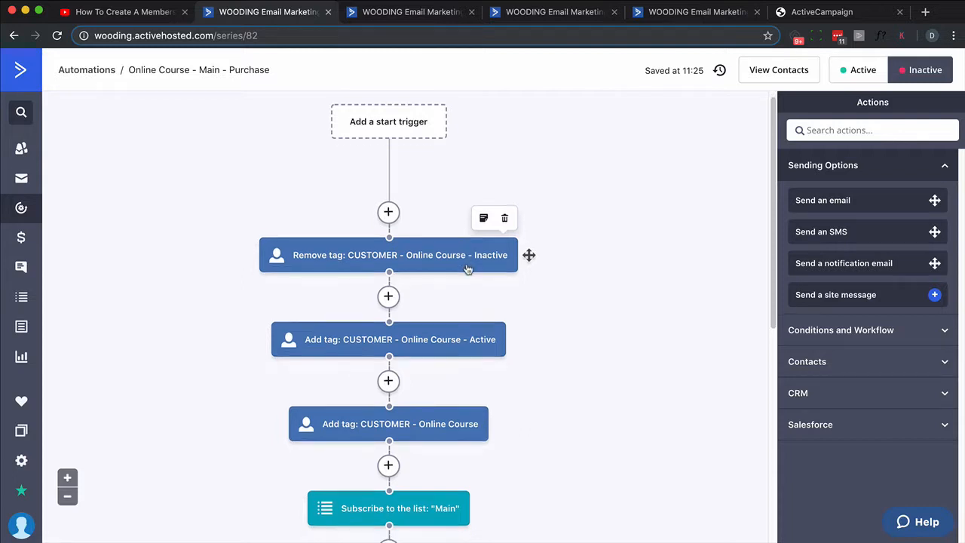
scroll(467, 268, "down", 2)
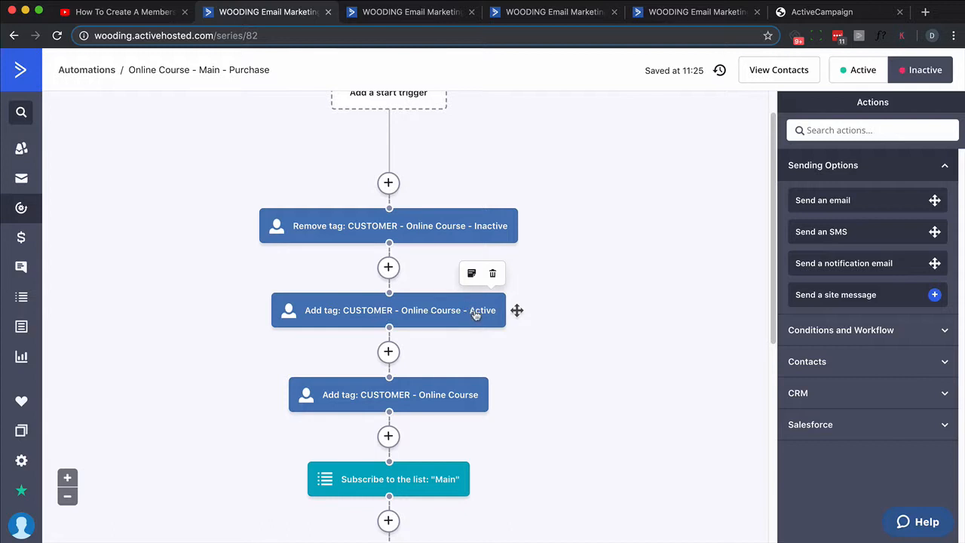
mouse_move(388, 423)
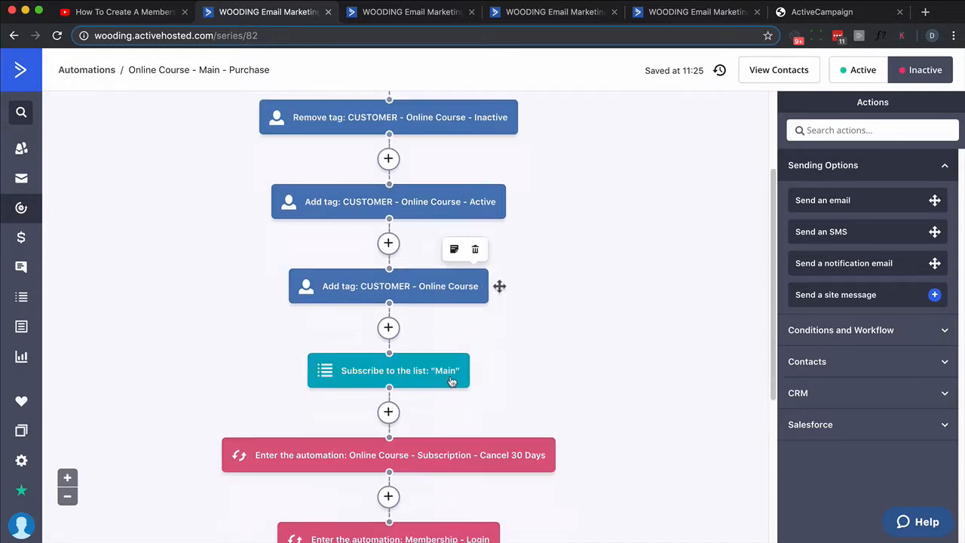
scroll(451, 404, "down", 3)
scroll(452, 381, "down", 3)
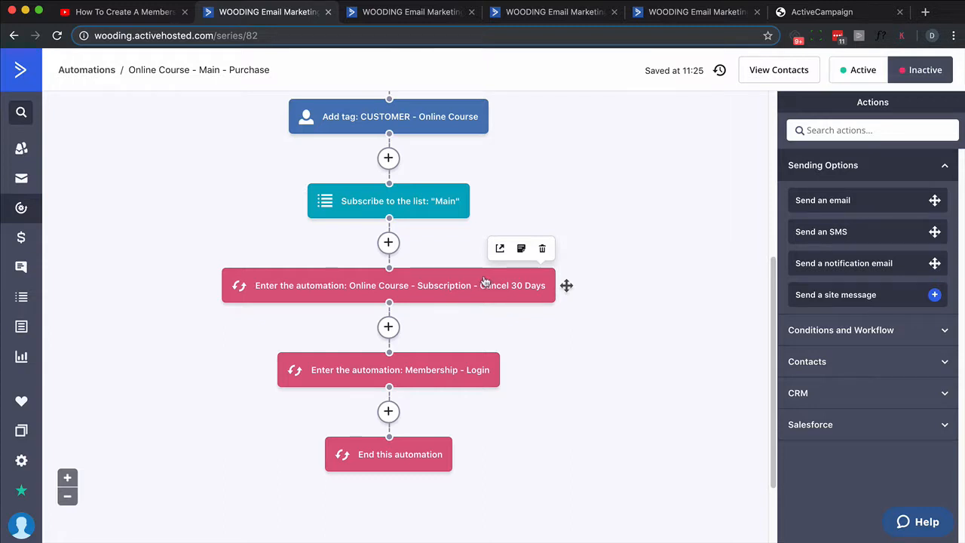
mouse_move(388, 537)
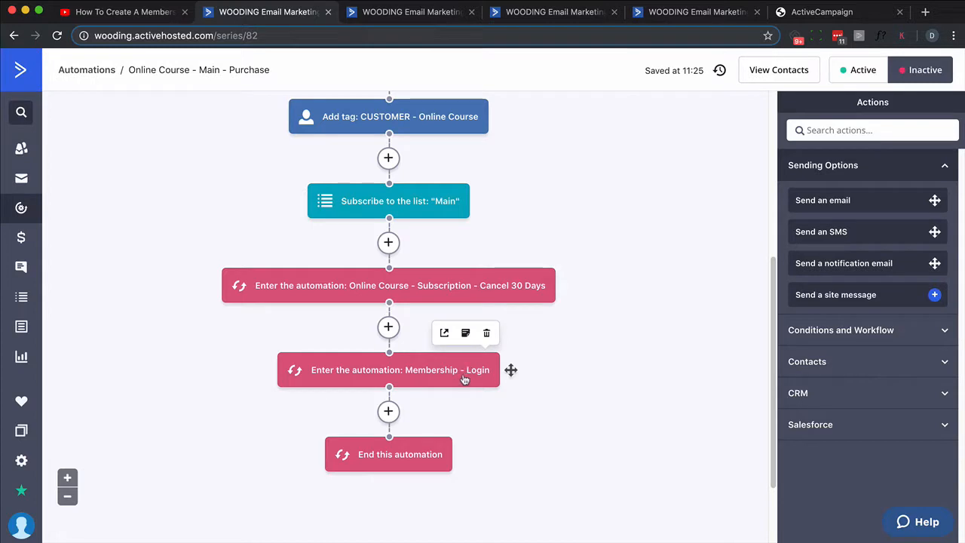
scroll(464, 377, "up", 10)
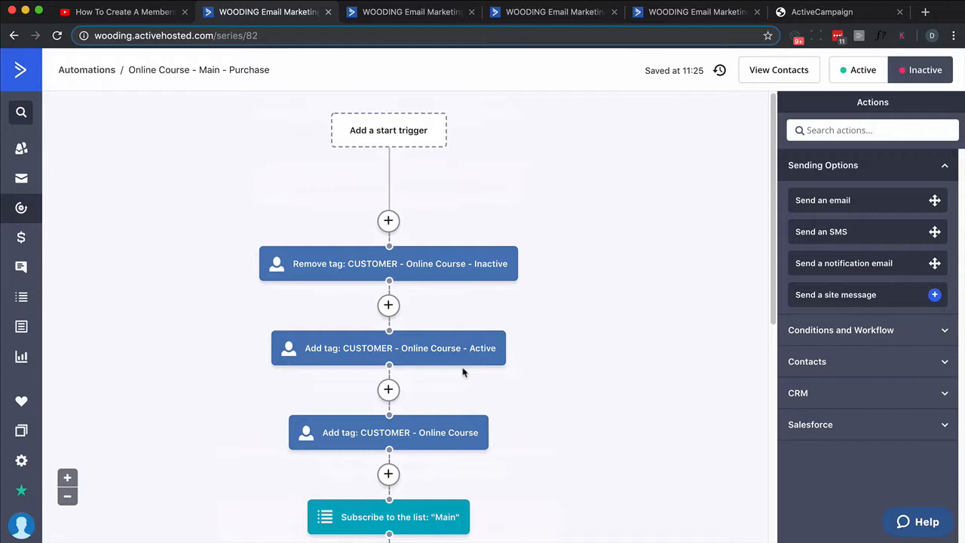
mouse_move(388, 116)
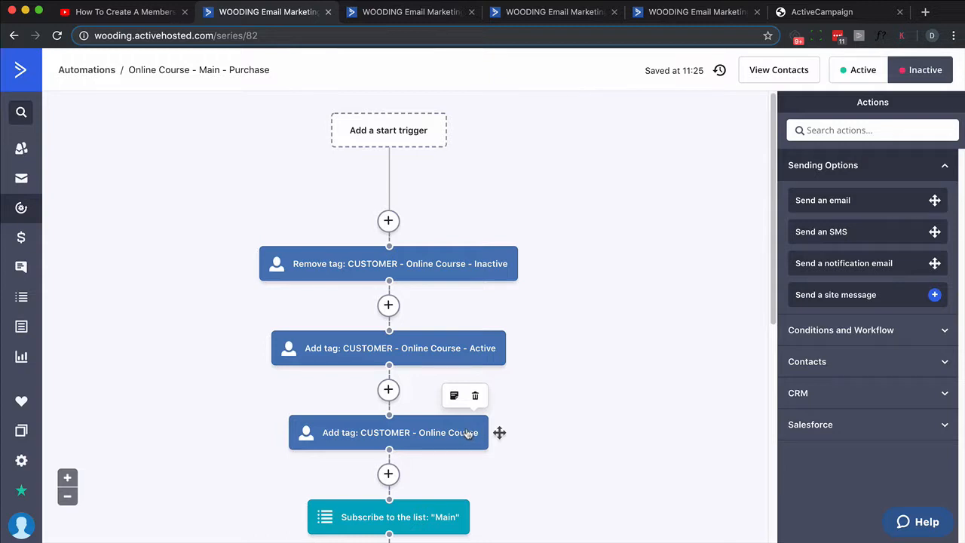
scroll(467, 435, "down", 2)
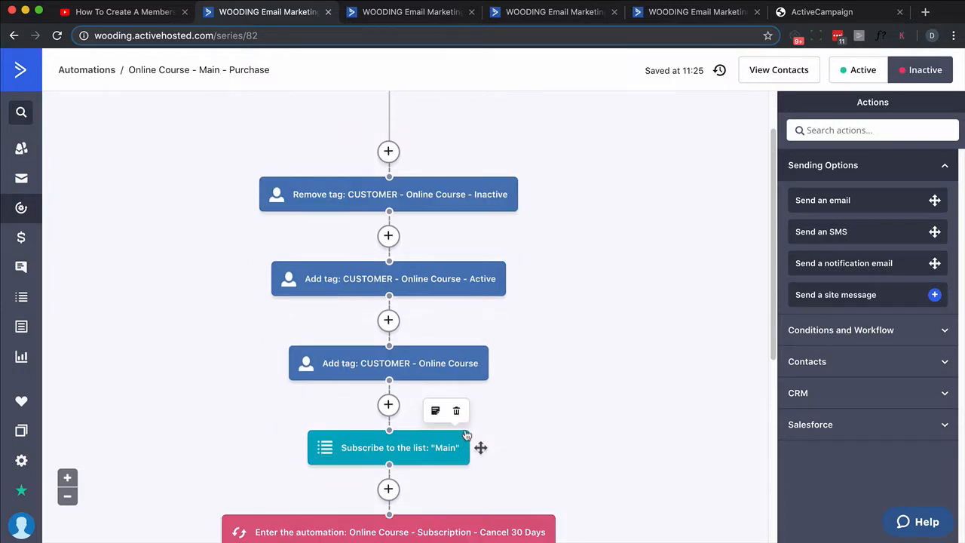
scroll(466, 435, "up", 2)
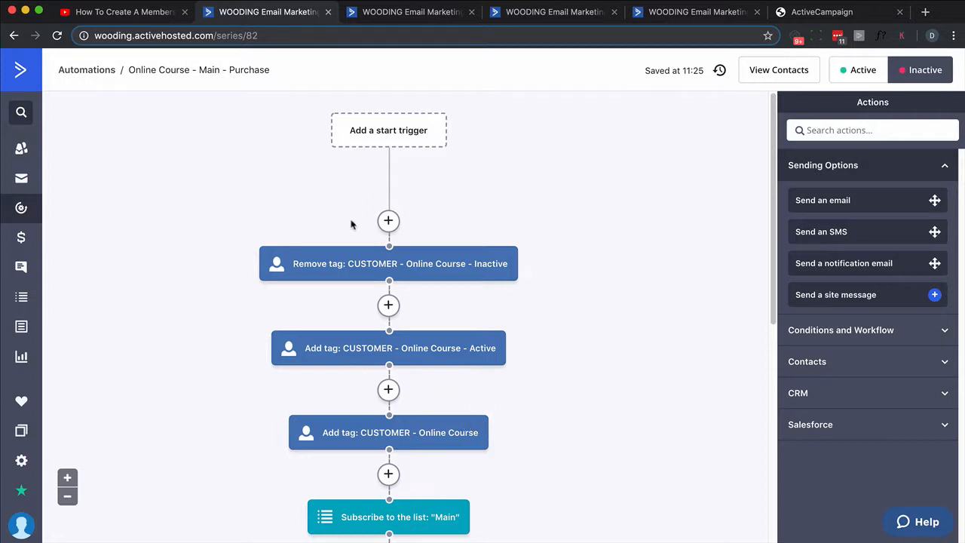
scroll(354, 226, "down", 3)
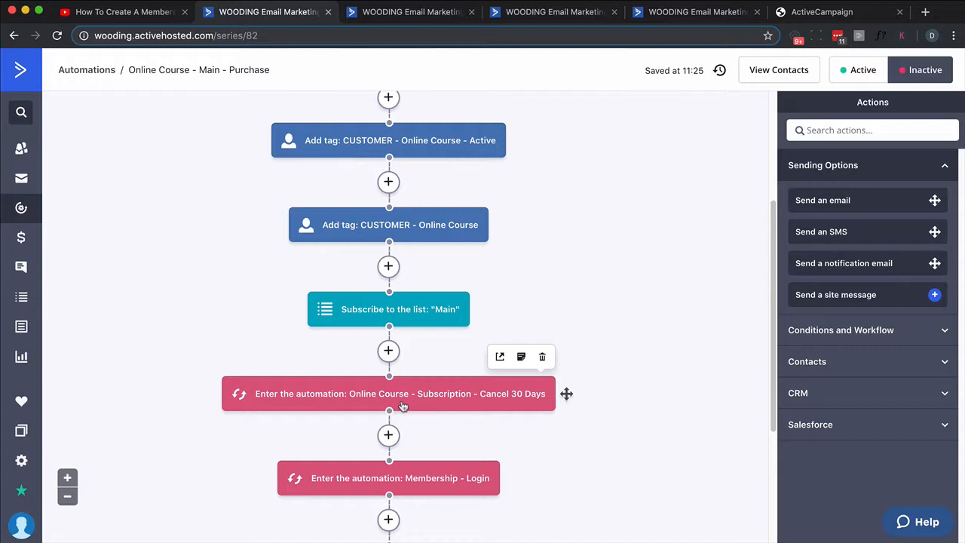
Step: Review the Cancel 30 Days workflow, then open the Subscription - Cancel automation
mouse_move(388, 393)
left_click(413, 12)
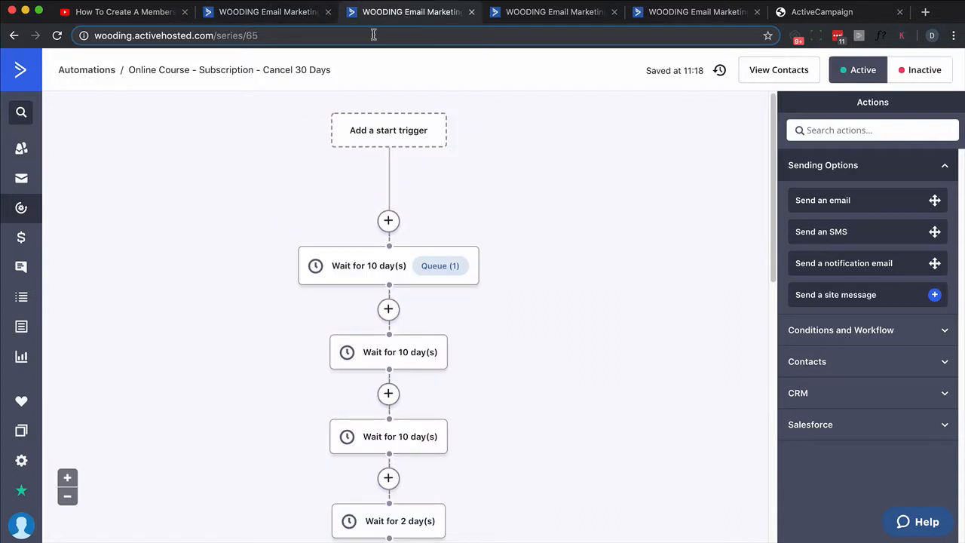
scroll(521, 188, "down", 2)
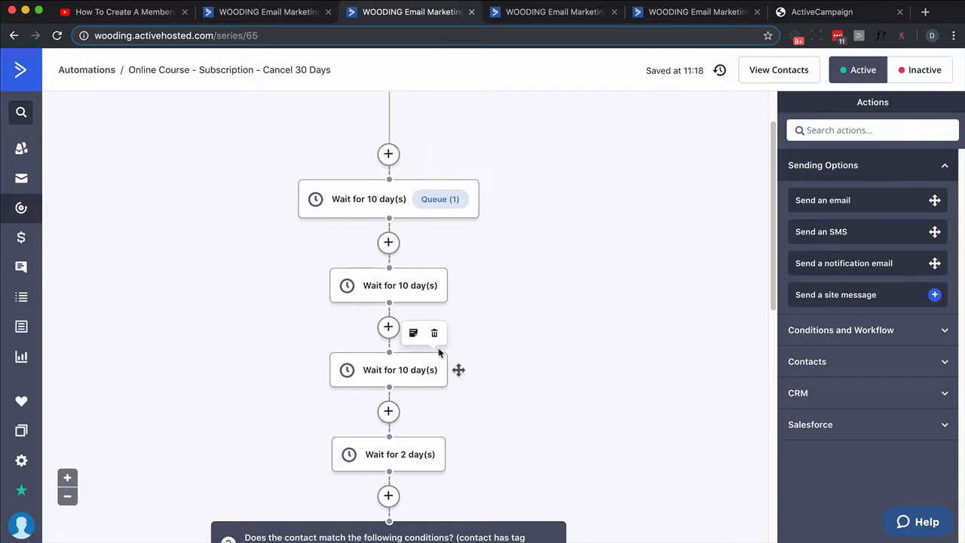
scroll(440, 347, "down", 5)
scroll(442, 349, "down", 1)
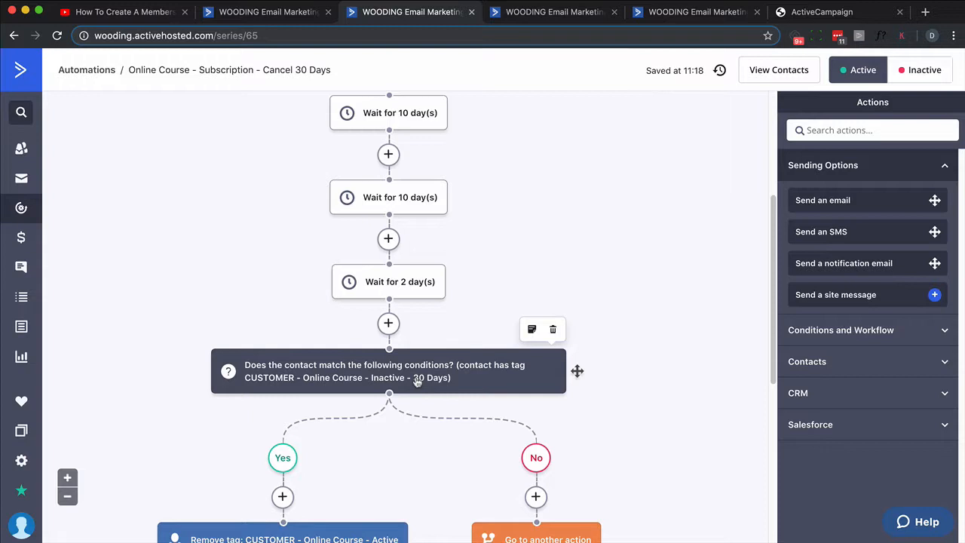
scroll(417, 381, "down", 5)
scroll(417, 382, "down", 2)
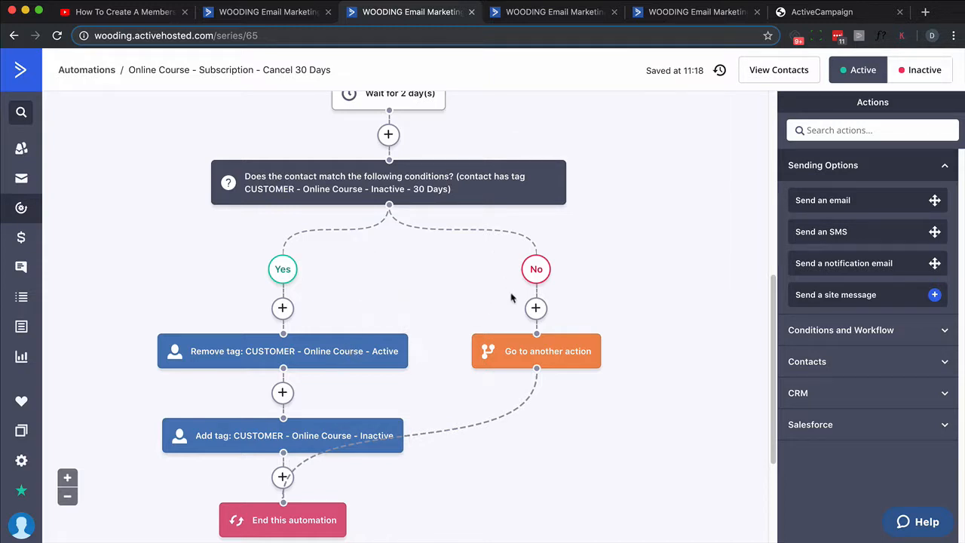
scroll(443, 390, "up", 10)
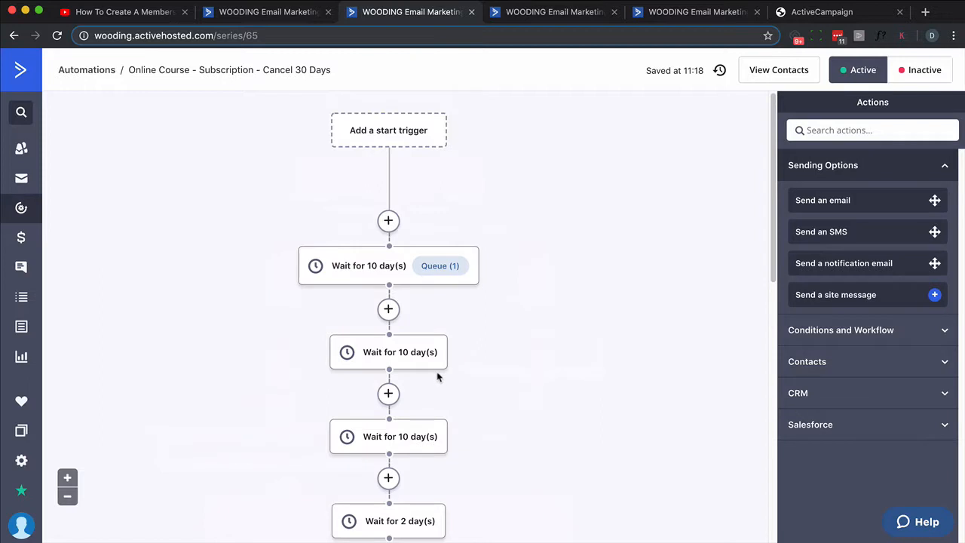
left_click(554, 12)
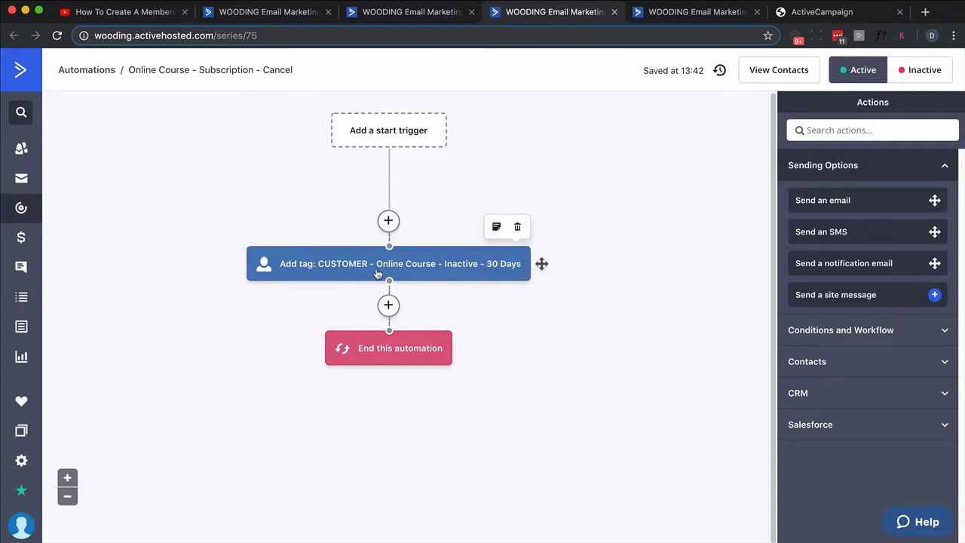
left_click(411, 11)
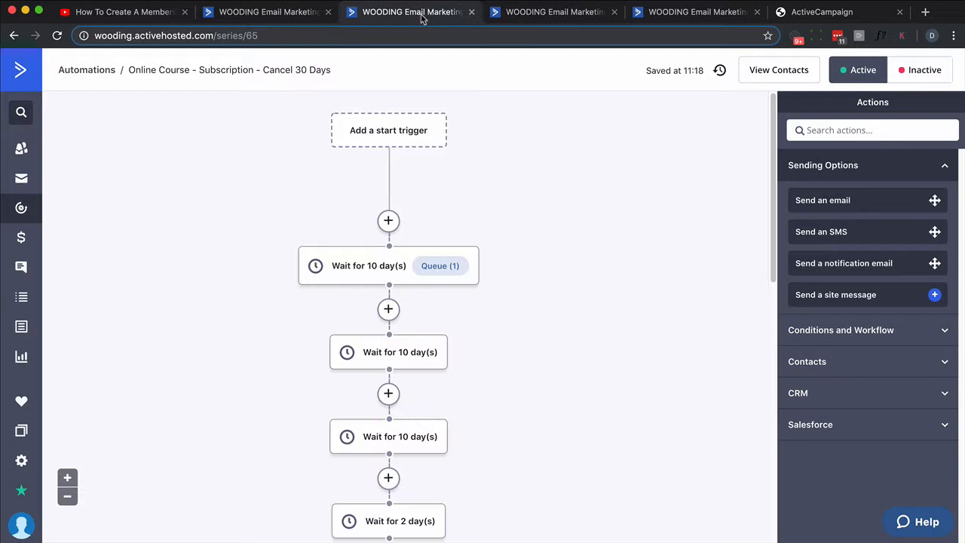
scroll(391, 259, "down", 2)
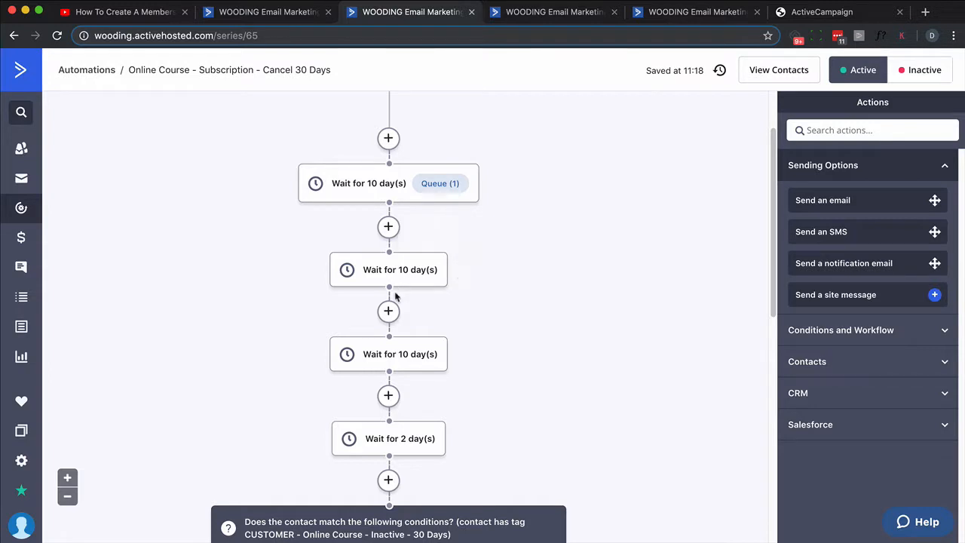
scroll(398, 295, "down", 3)
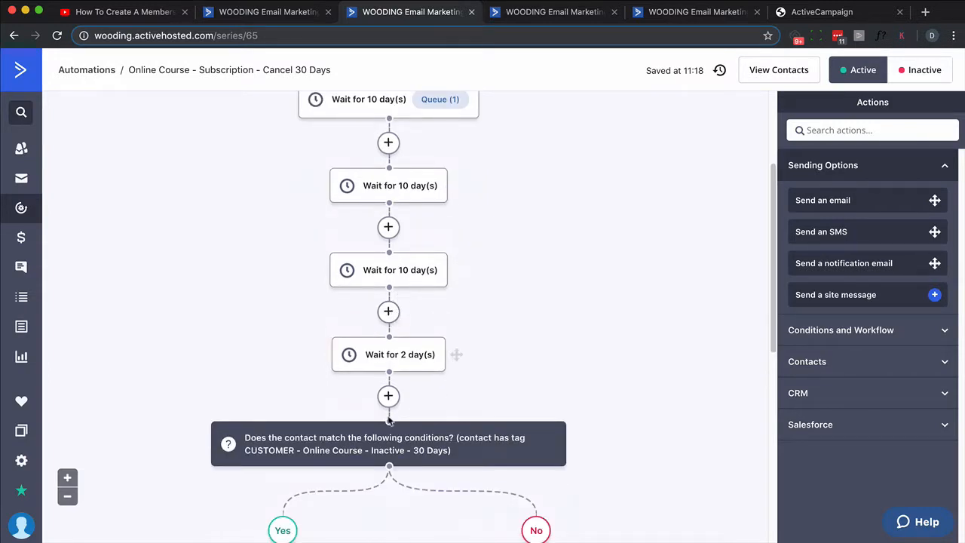
scroll(392, 378, "down", 5)
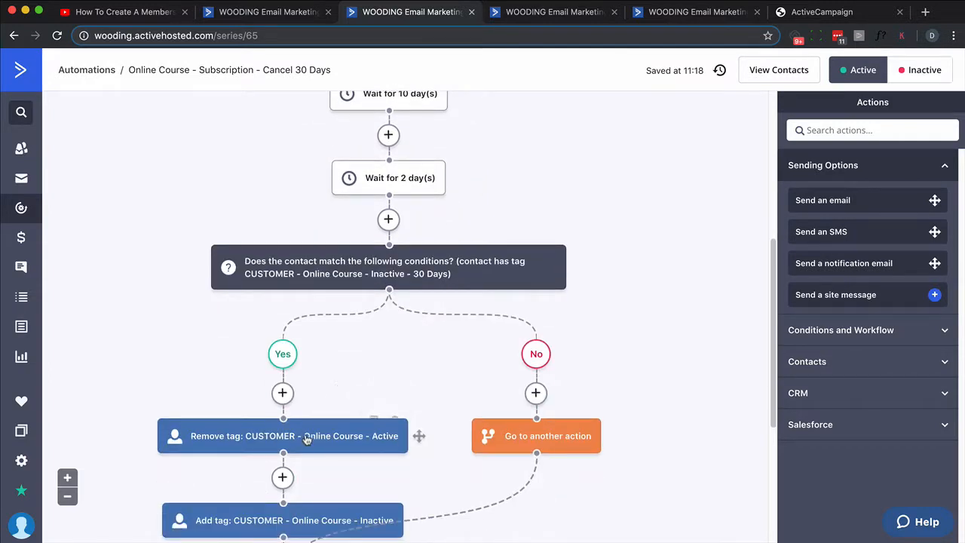
mouse_move(283, 436)
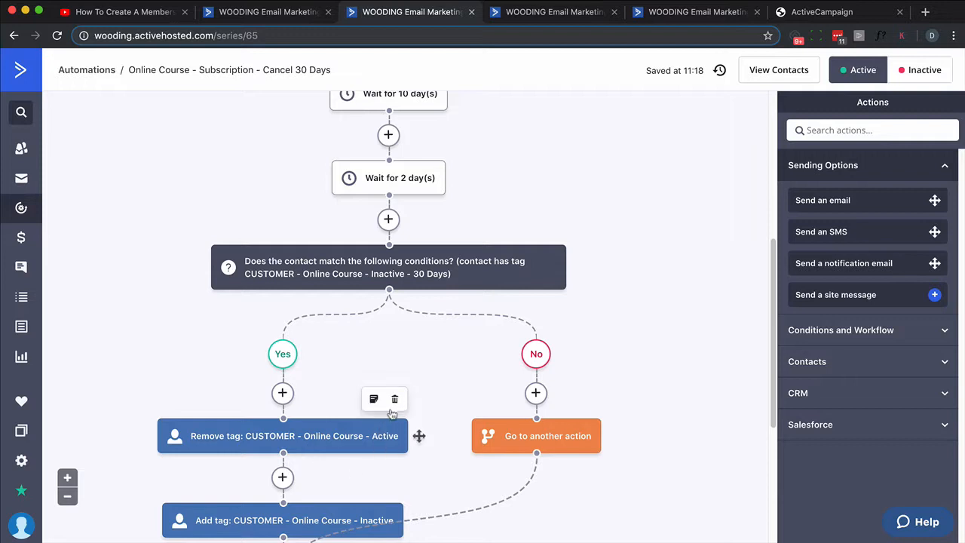
left_click(532, 12)
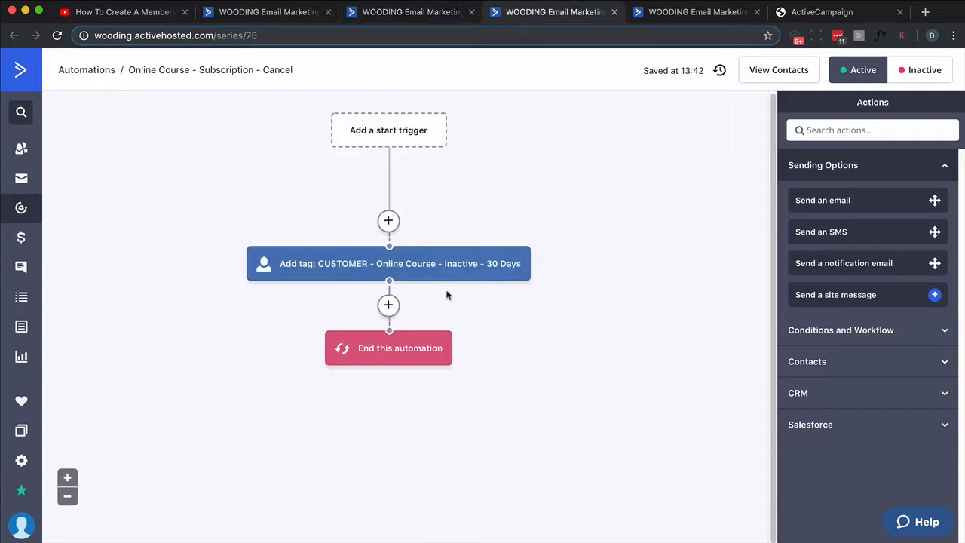
Step: View the Online Course - Subscription - Pay automation
left_click(698, 12)
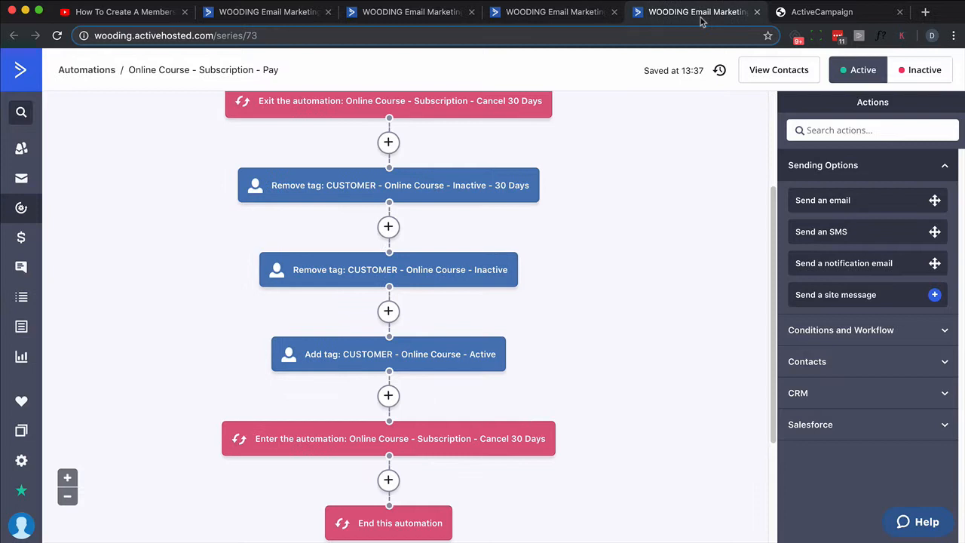
scroll(651, 256, "up", 5)
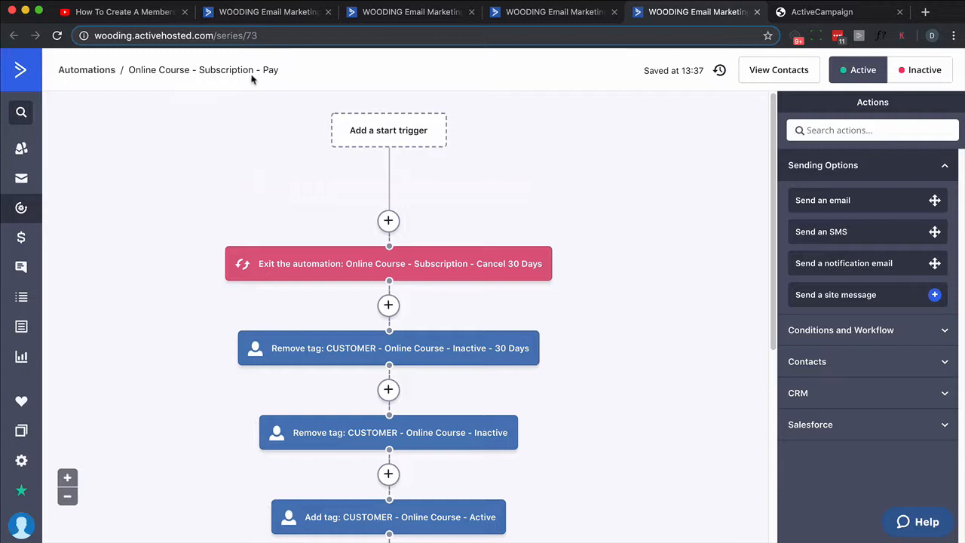
scroll(595, 310, "down", 1)
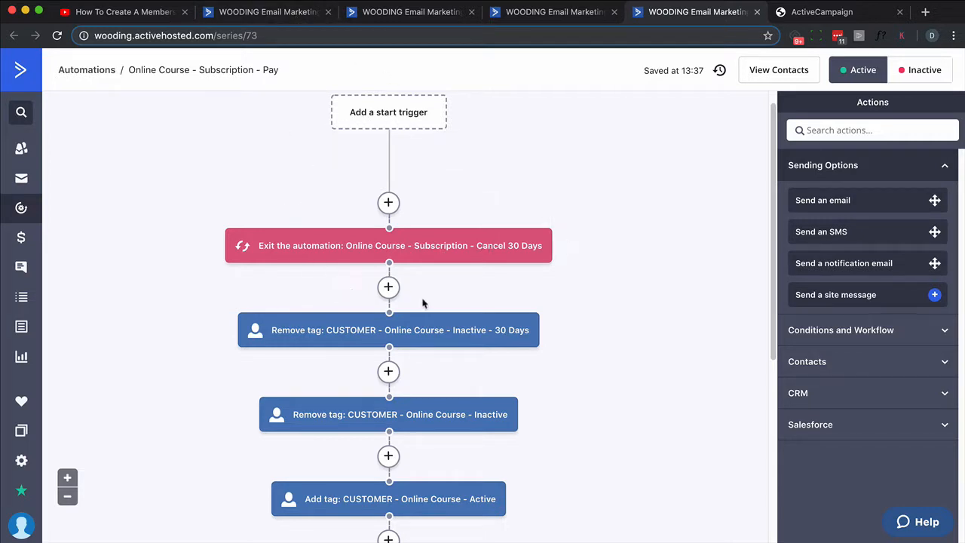
Step: Step through Main - Purchase and Cancel 30 Days, ending on the Subscription - Pay automation
left_click(268, 11)
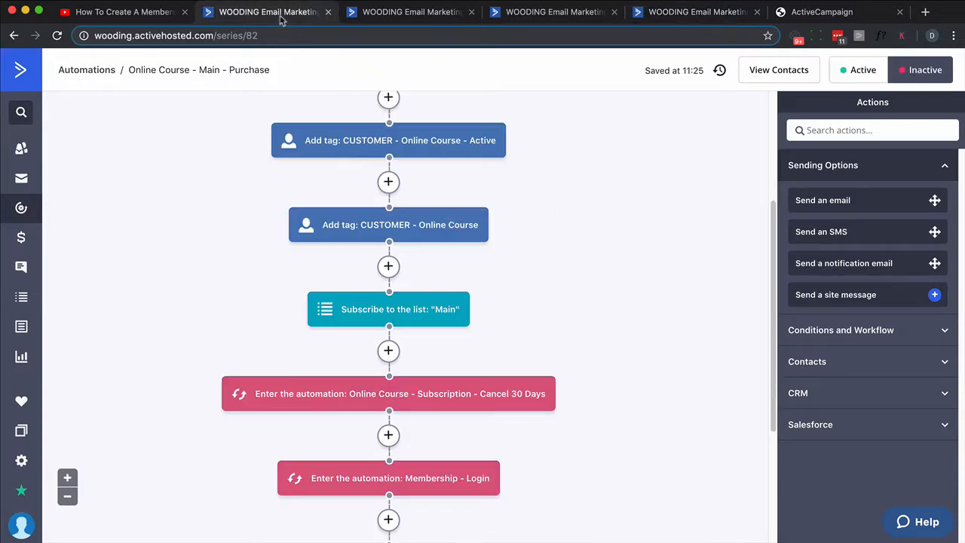
scroll(433, 177, "up", 5)
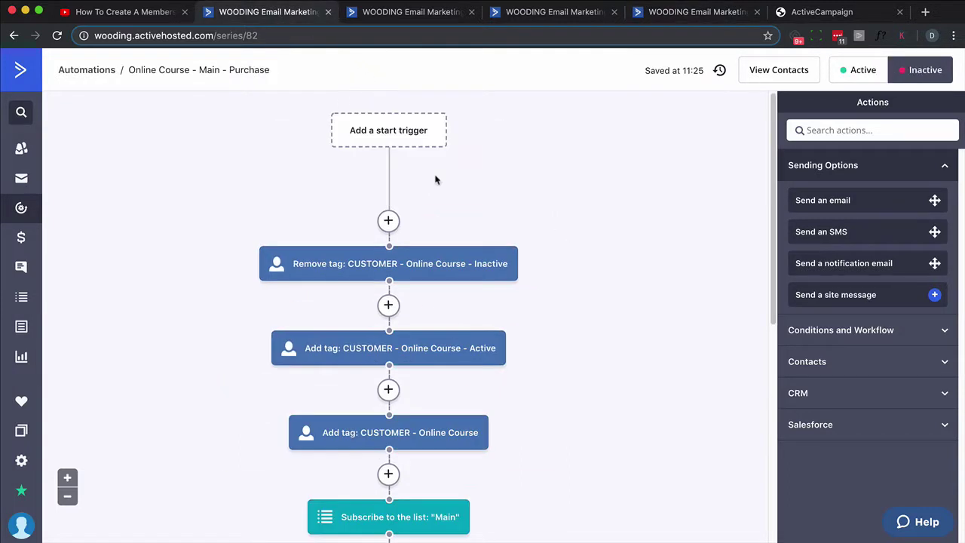
left_click(402, 11)
scroll(406, 106, "up", 5)
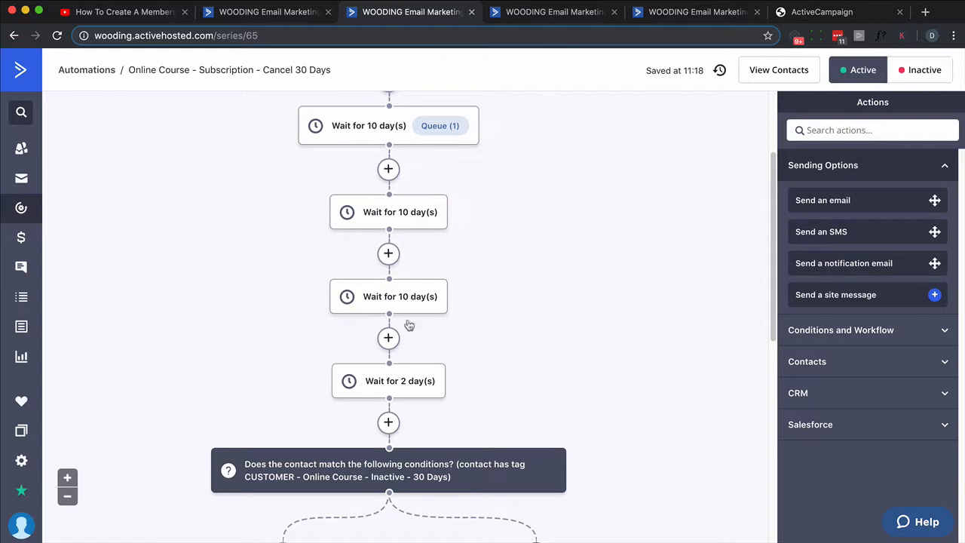
mouse_move(389, 381)
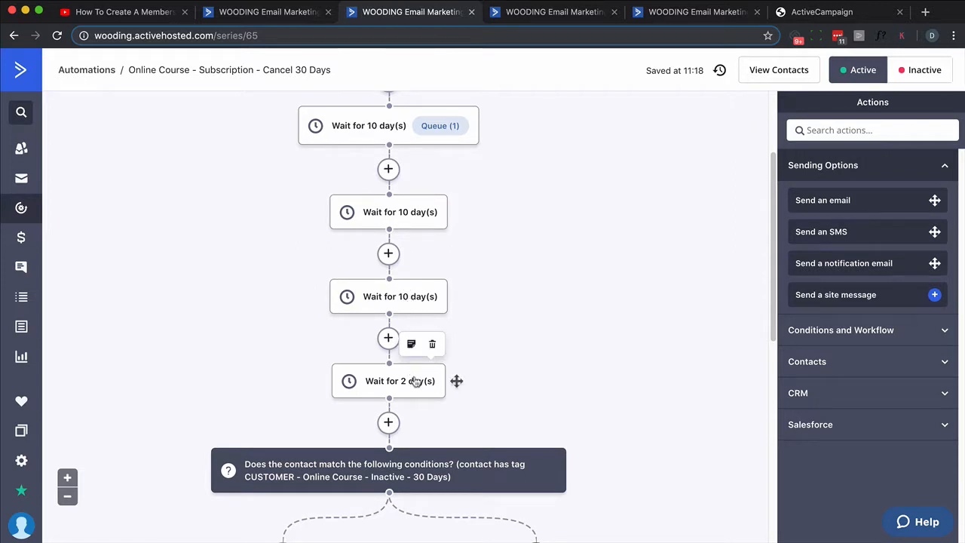
scroll(415, 381, "down", 4)
scroll(416, 377, "up", 5)
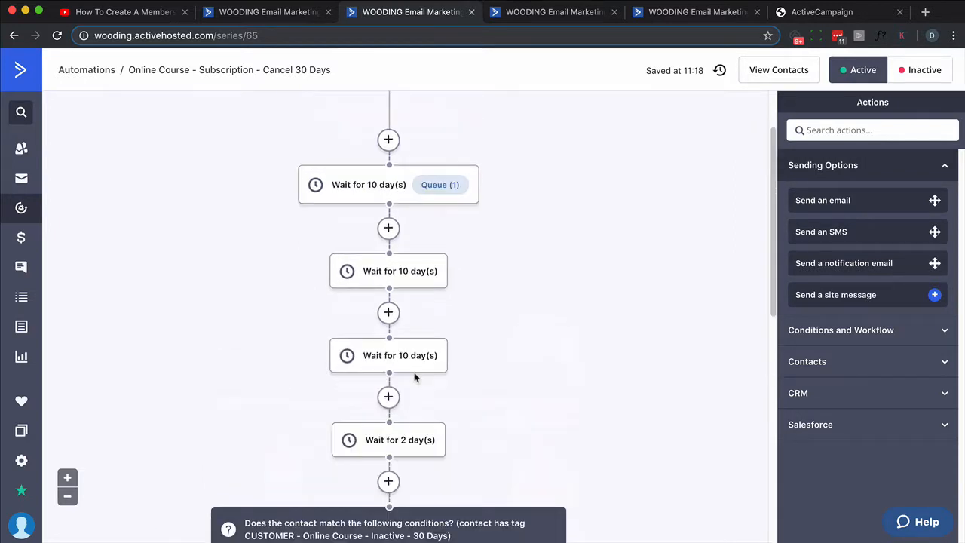
scroll(423, 349, "down", 1)
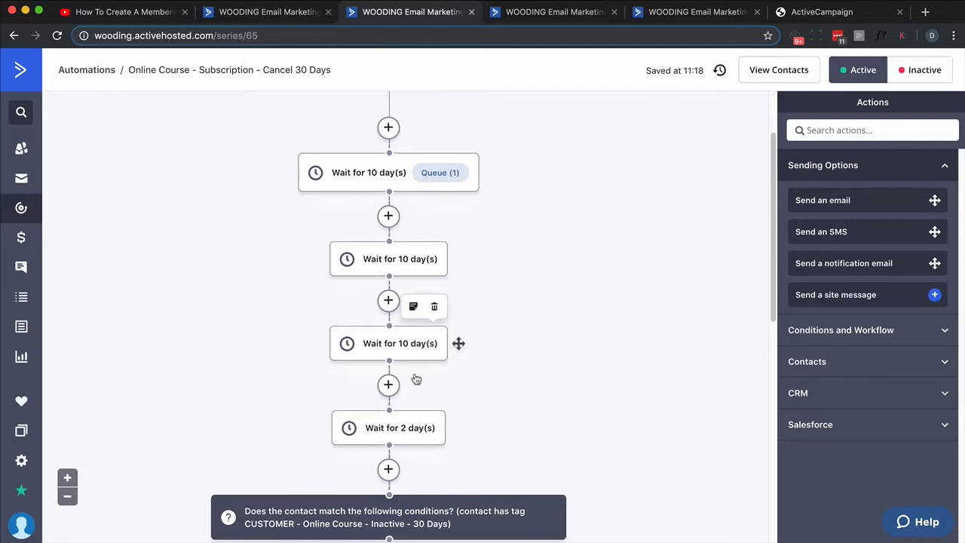
scroll(409, 421, "down", 2)
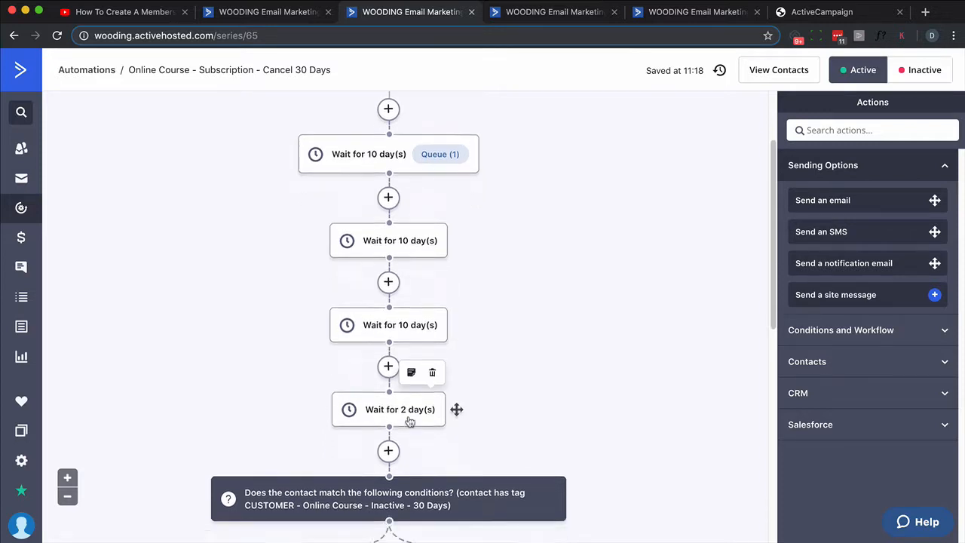
scroll(445, 354, "down", 5)
scroll(453, 302, "down", 3)
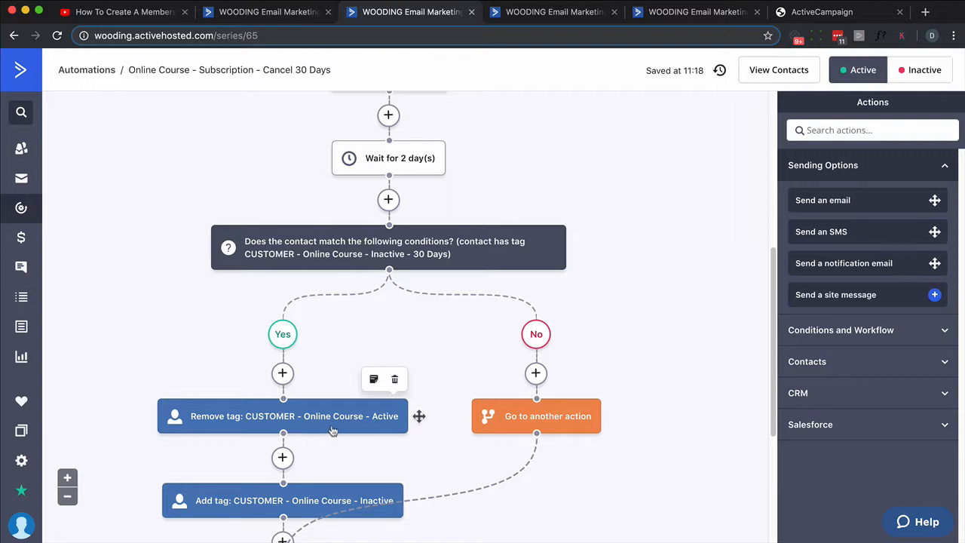
left_click(724, 11)
scroll(517, 207, "down", 2)
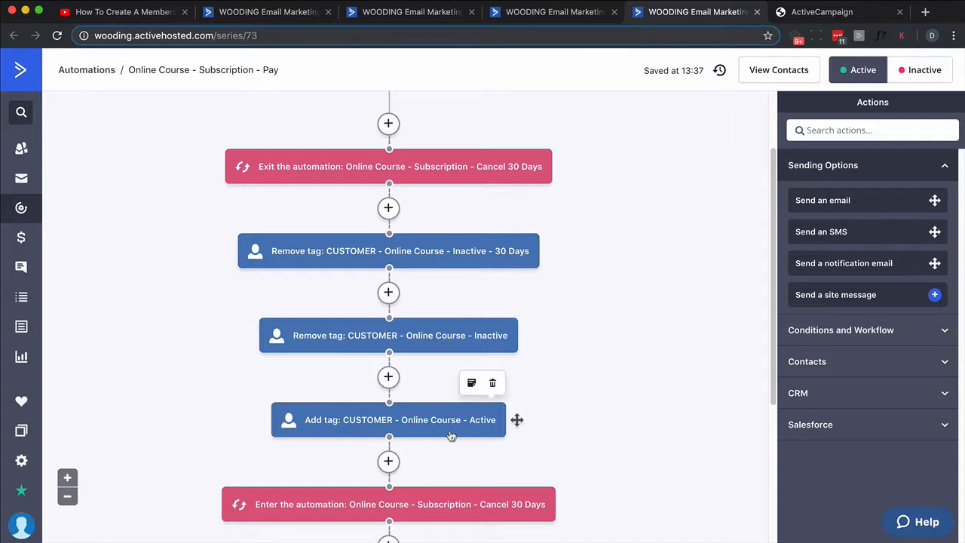
scroll(451, 436, "down", 2)
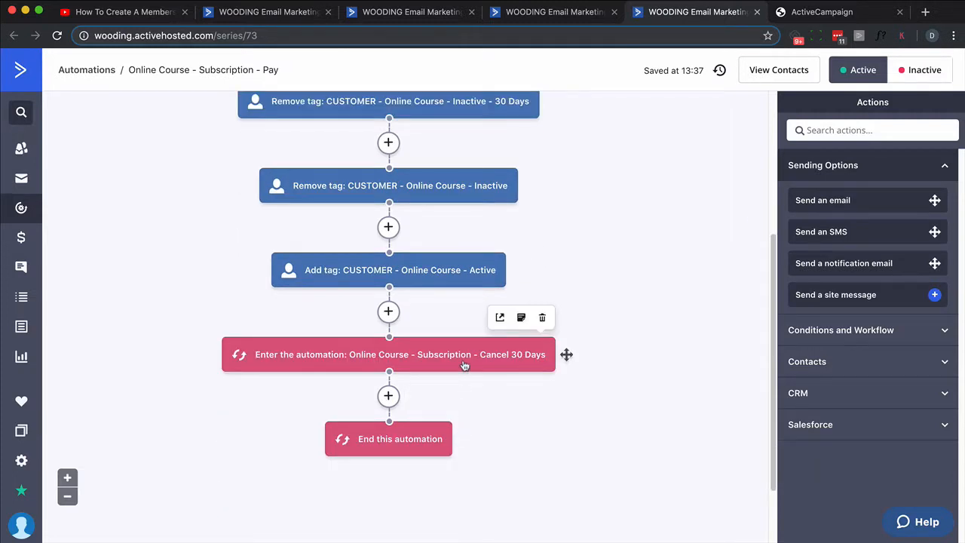
Step: Return to the Cancel 30 Days automation and review its waits and condition branch
left_click(410, 12)
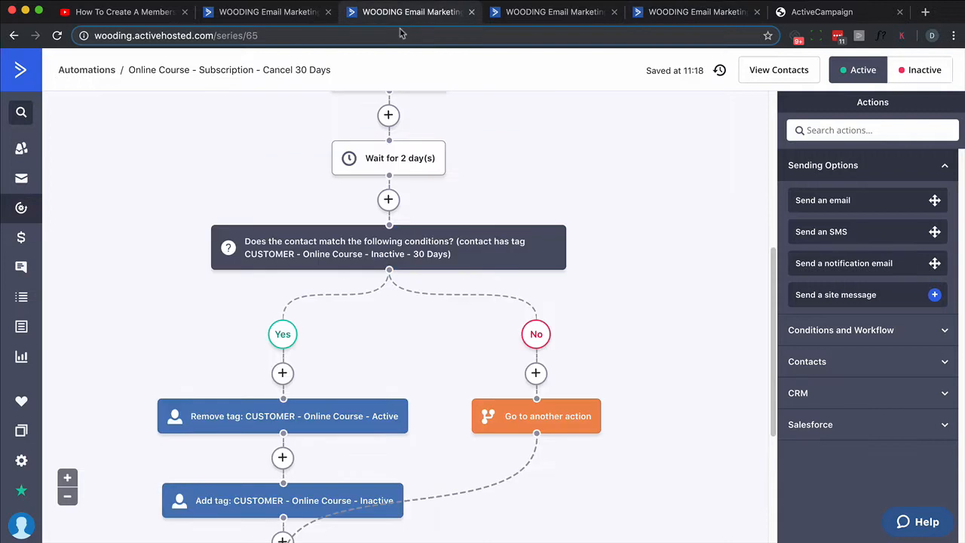
scroll(388, 121, "up", 3)
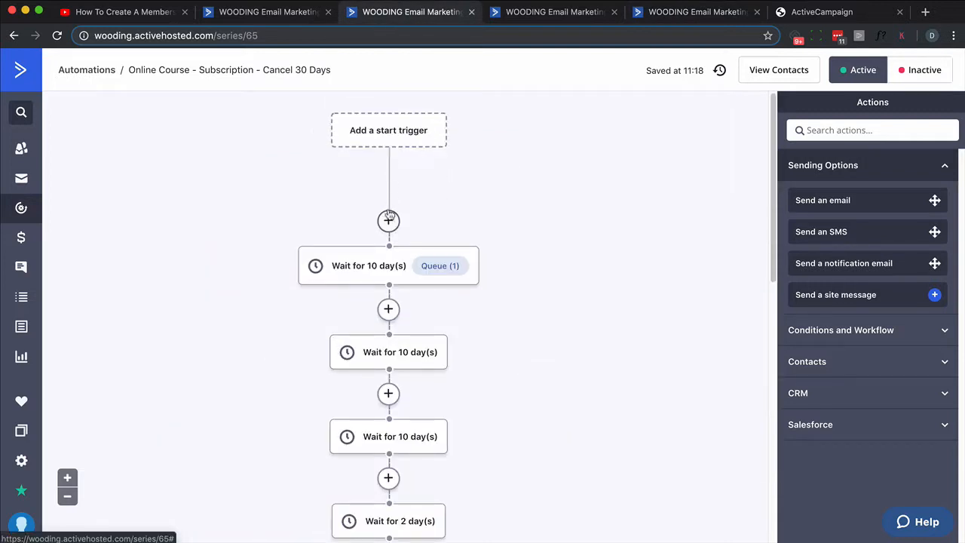
scroll(389, 256, "down", 3)
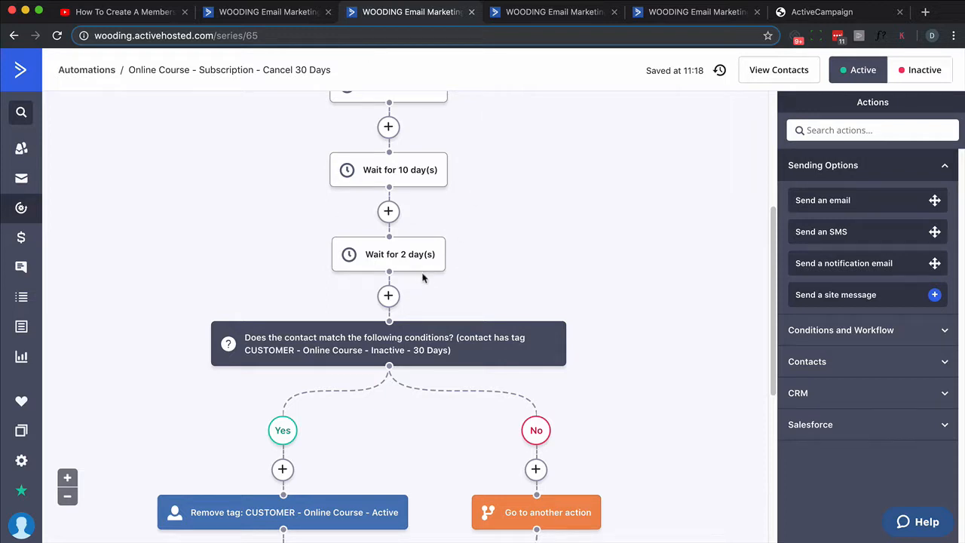
mouse_move(389, 344)
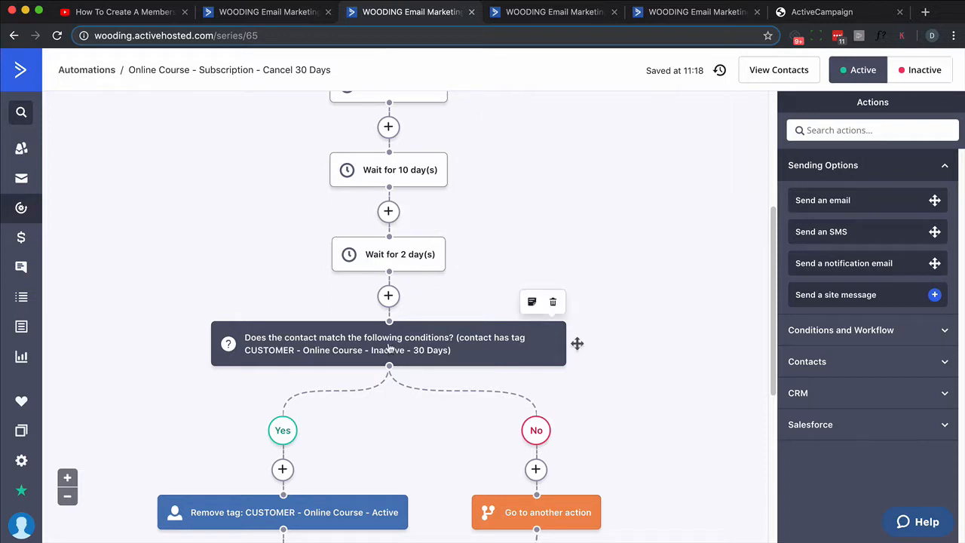
scroll(390, 346, "up", 3)
scroll(390, 332, "up", 2)
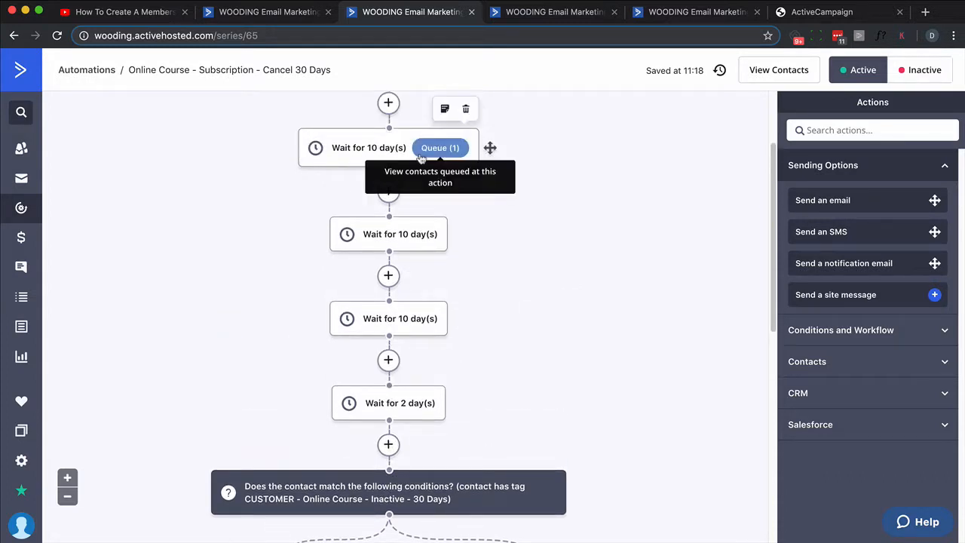
scroll(401, 352, "down", 5)
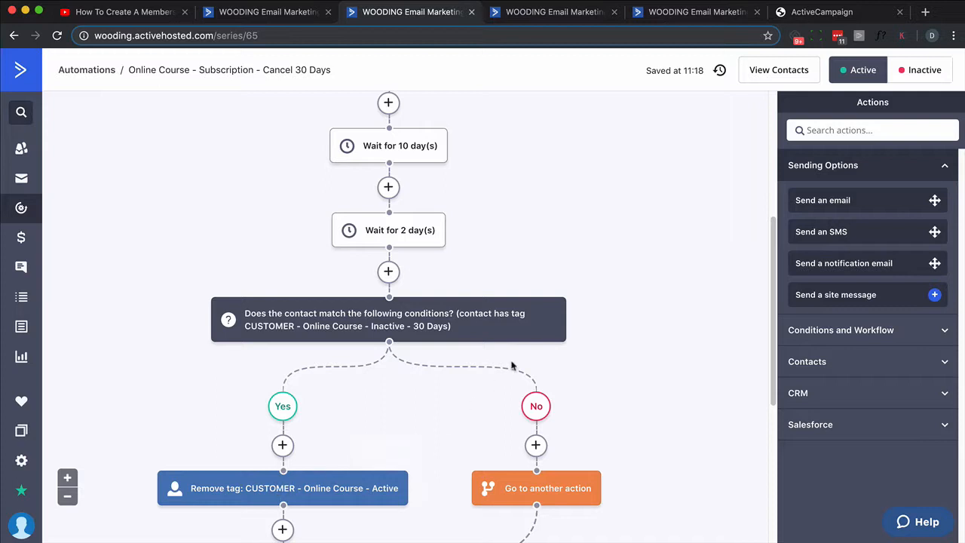
scroll(512, 366, "up", 5)
scroll(512, 366, "up", 4)
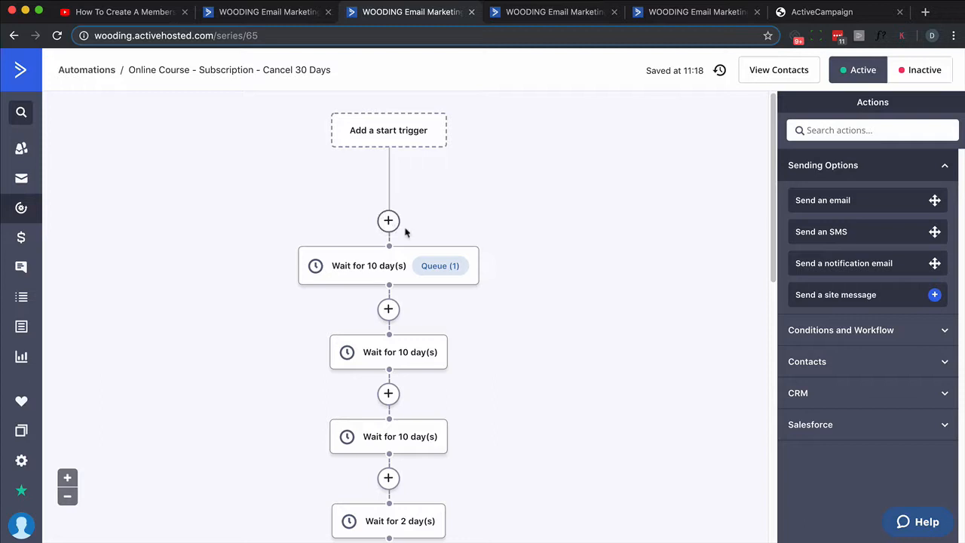
Step: Start the automation with an If/Else that checks a tag does not exist on the contact
left_click(388, 221)
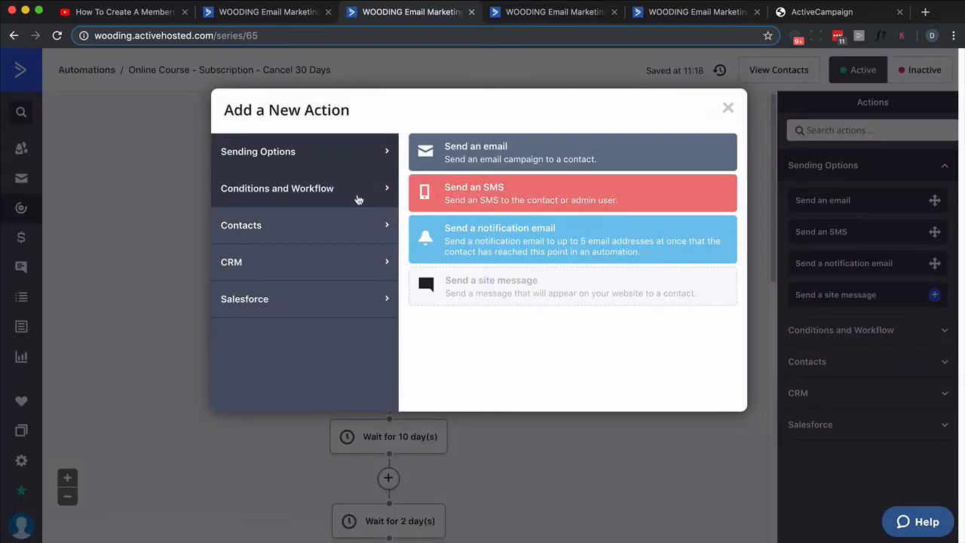
left_click(356, 194)
left_click(447, 200)
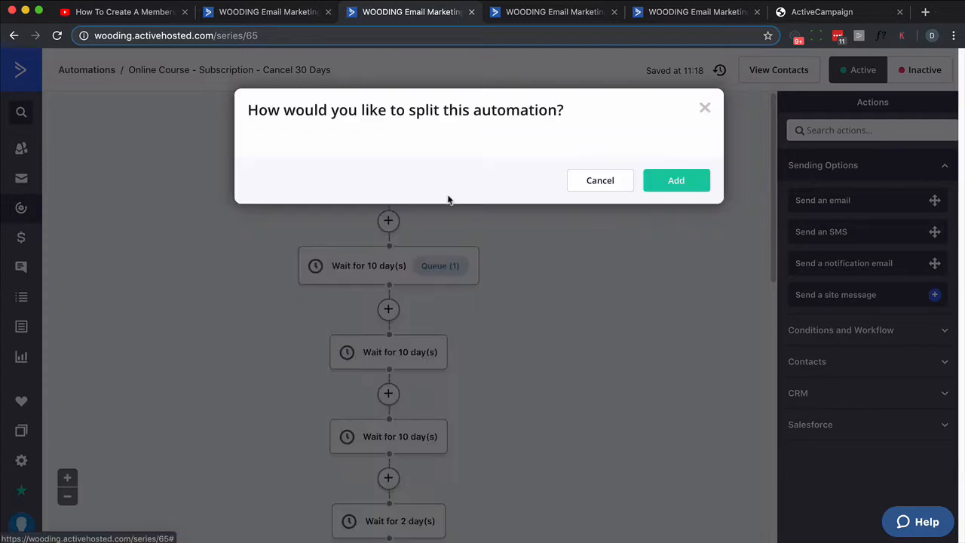
left_click(413, 174)
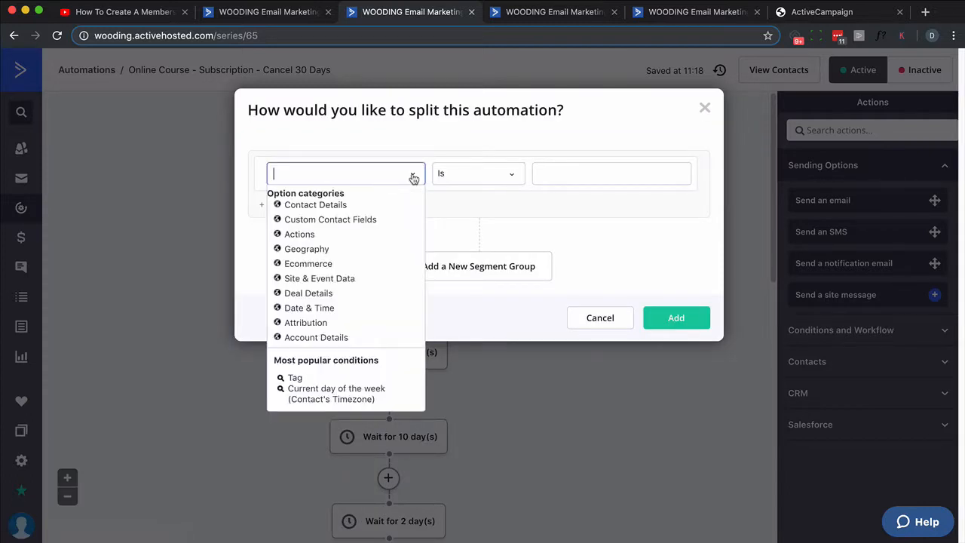
left_click(294, 378)
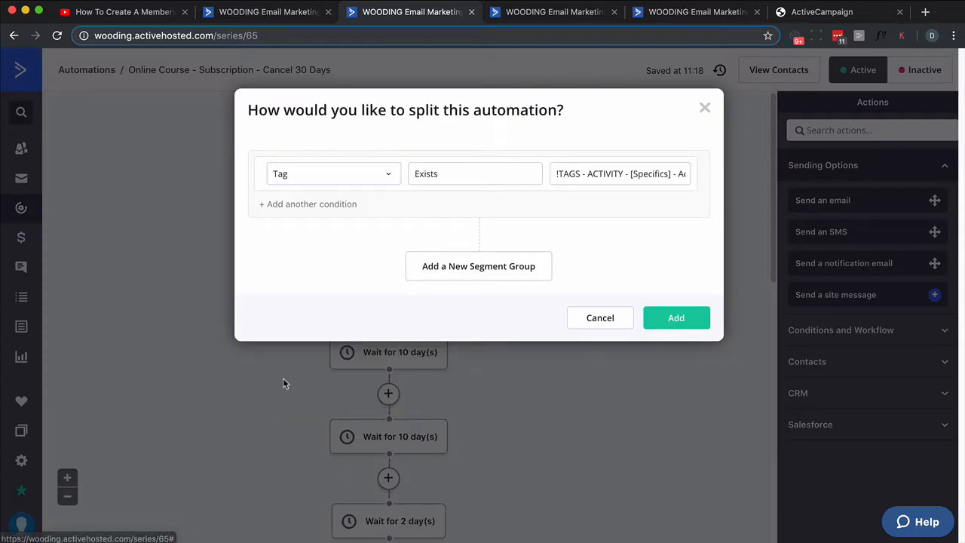
left_click(484, 172)
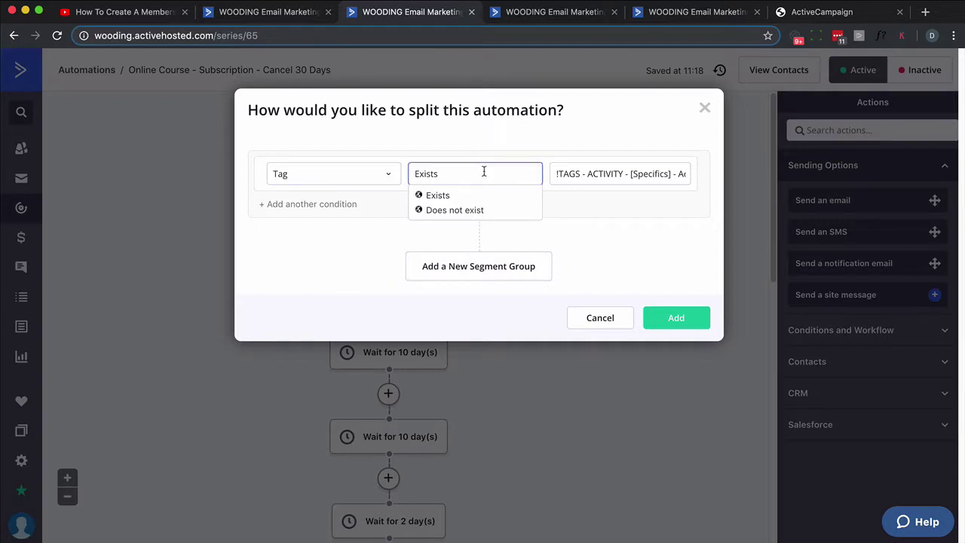
left_click(447, 212)
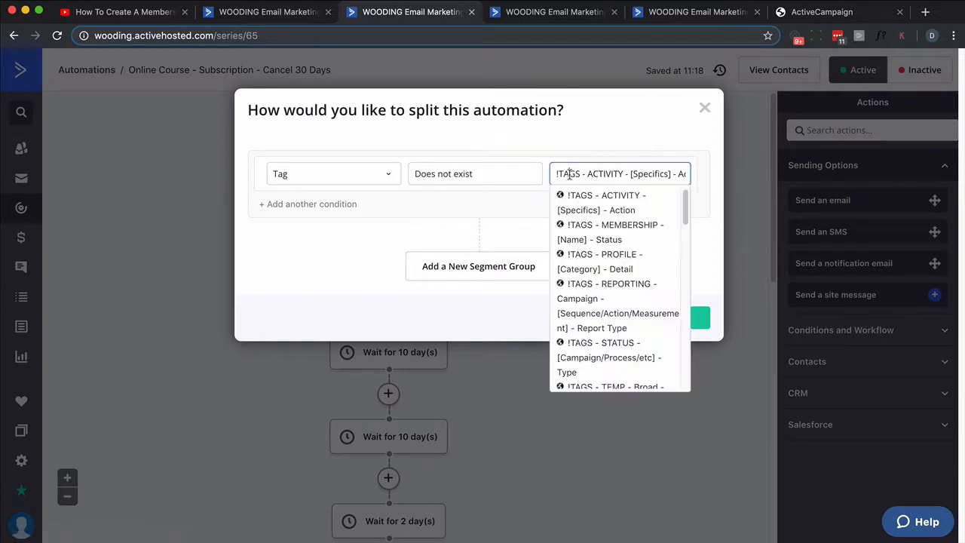
Step: Choose CUSTOMER - Online Course - Annual as the tag and add the condition
left_click(556, 173)
type("annual")
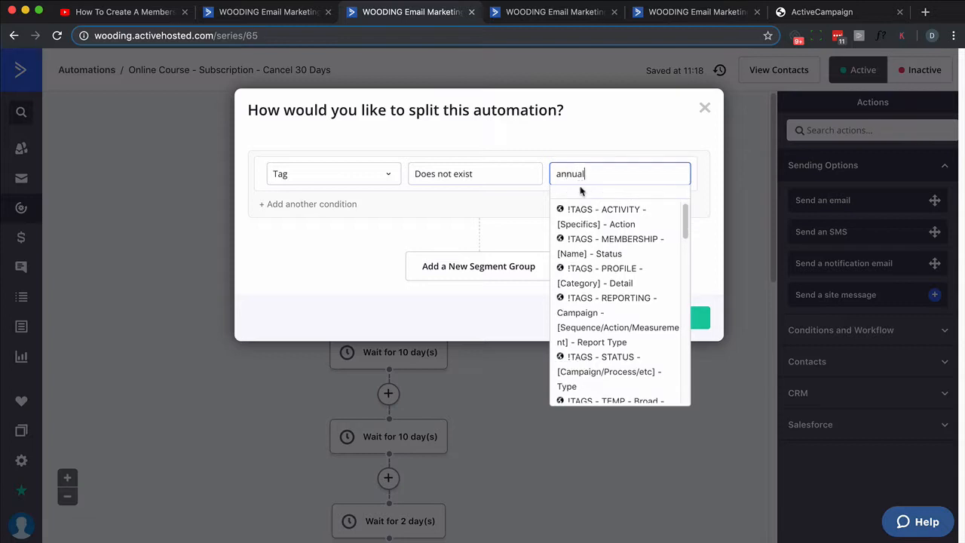
left_click_drag(587, 174, 563, 172)
key("BackSpace")
type("USTOMER -")
type(" Online")
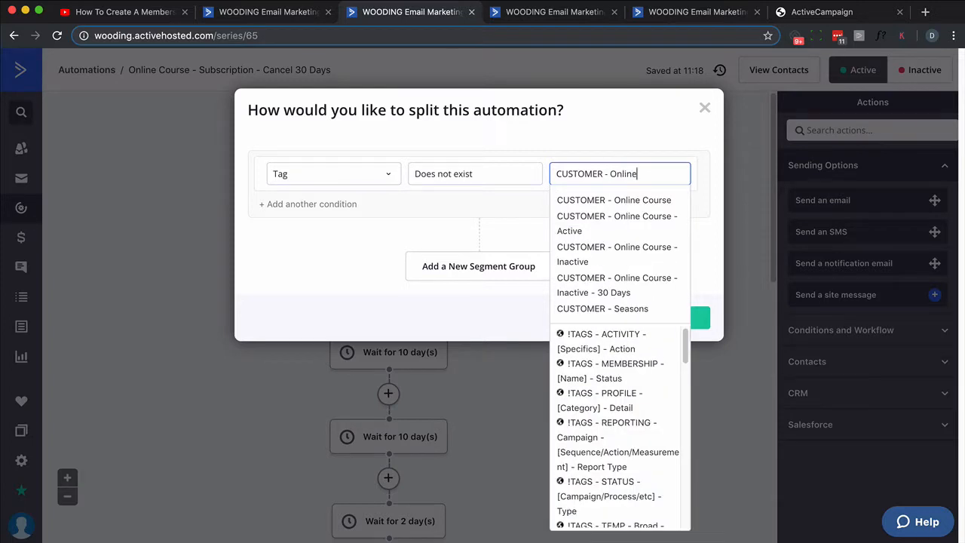
type(" V")
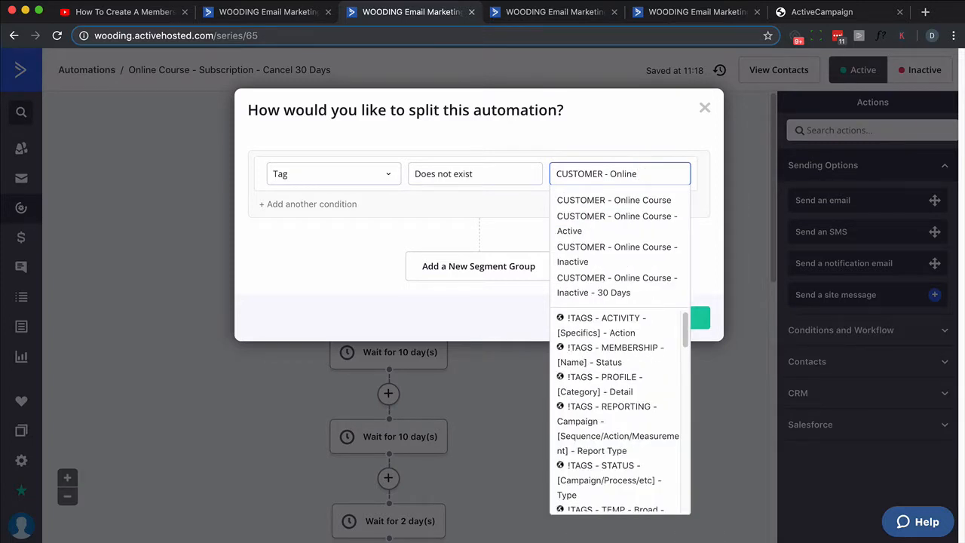
type("Cous")
type("Annual")
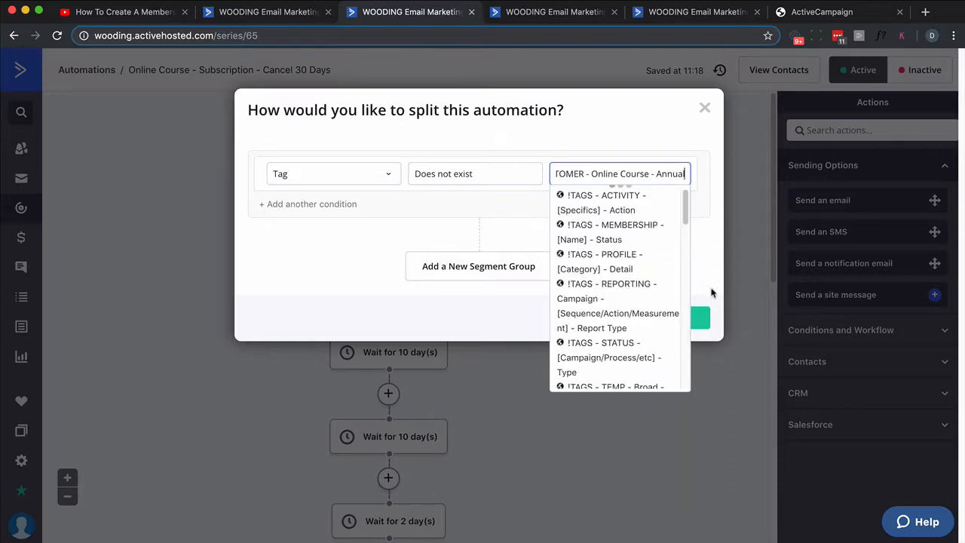
left_click(709, 287)
left_click(700, 324)
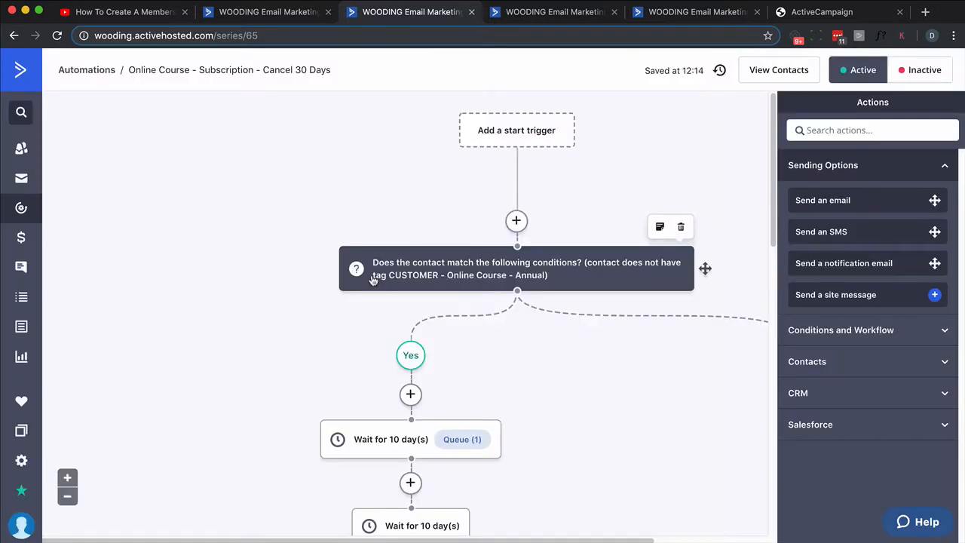
scroll(377, 287, "down", 3)
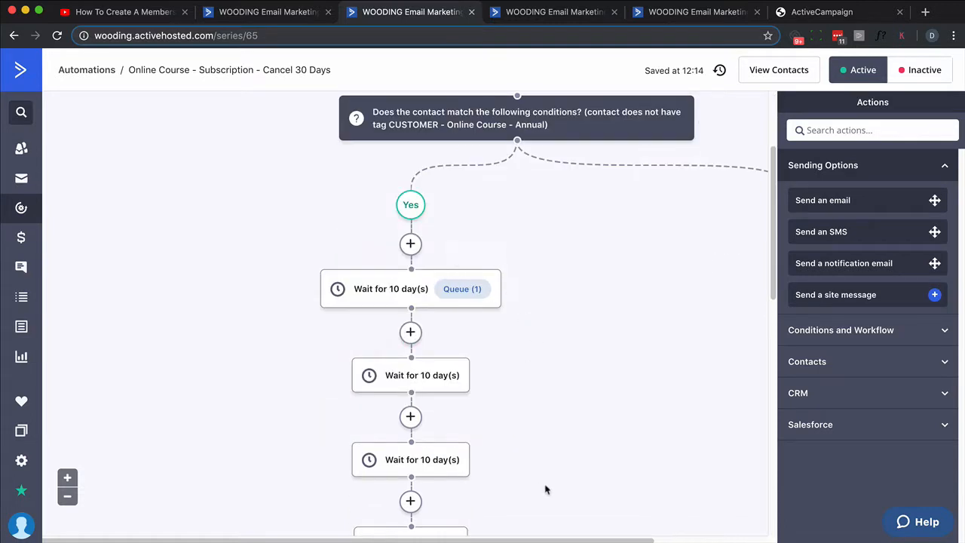
left_click_drag(611, 540, 714, 538)
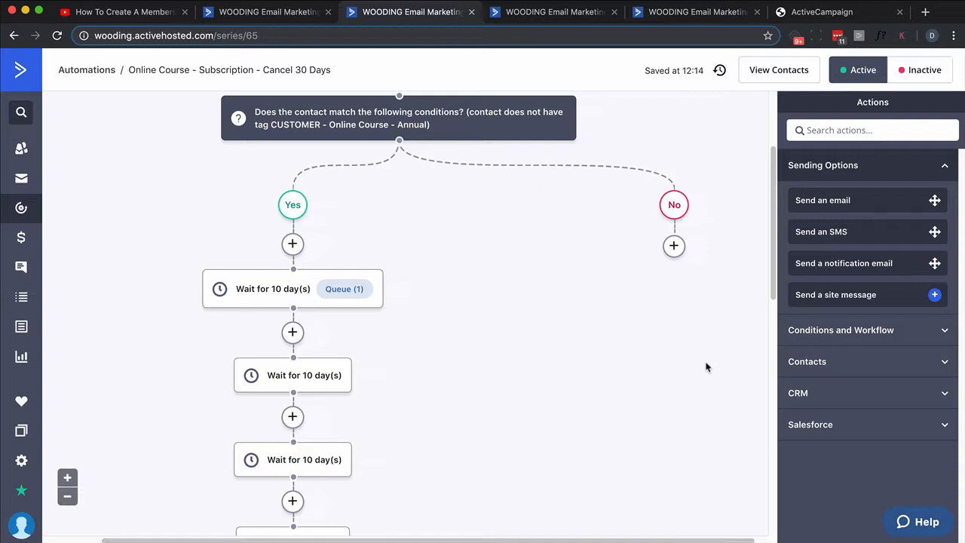
scroll(467, 389, "down", 5)
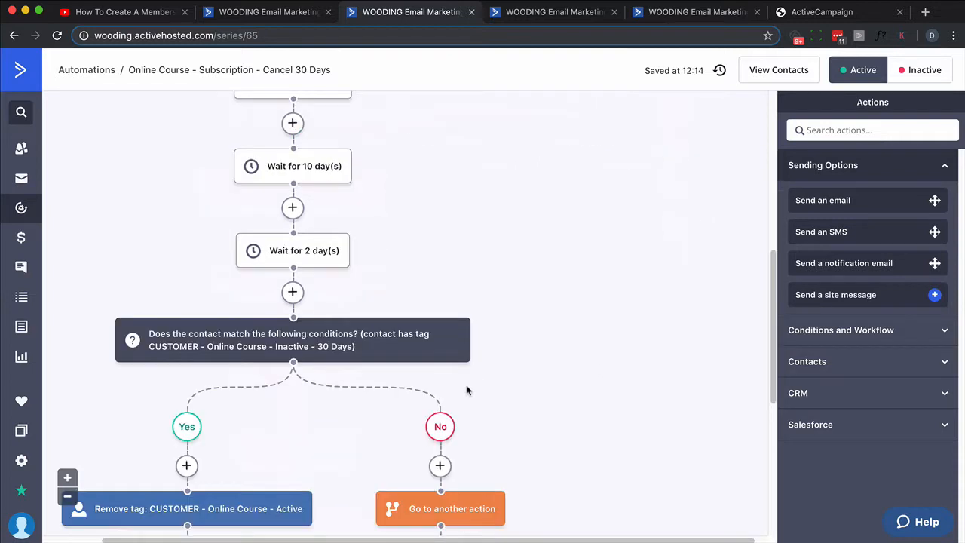
scroll(328, 272, "up", 3)
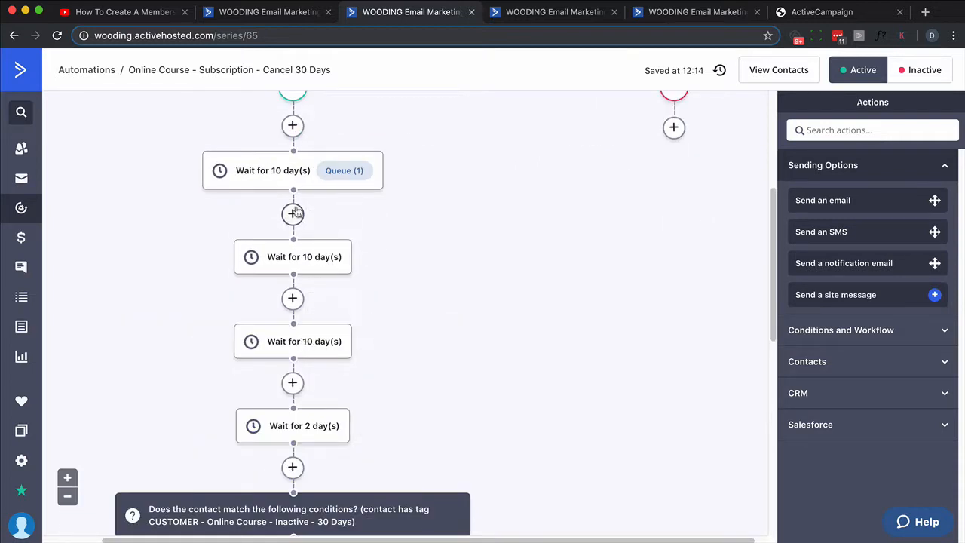
scroll(328, 272, "up", 5)
Step: Add a 335-day wait to the No branch
left_click(674, 331)
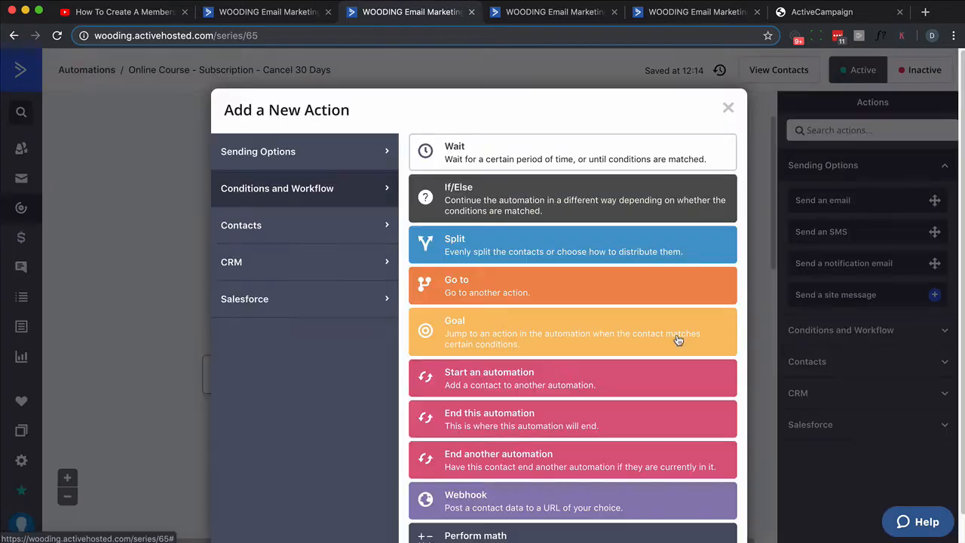
left_click(528, 155)
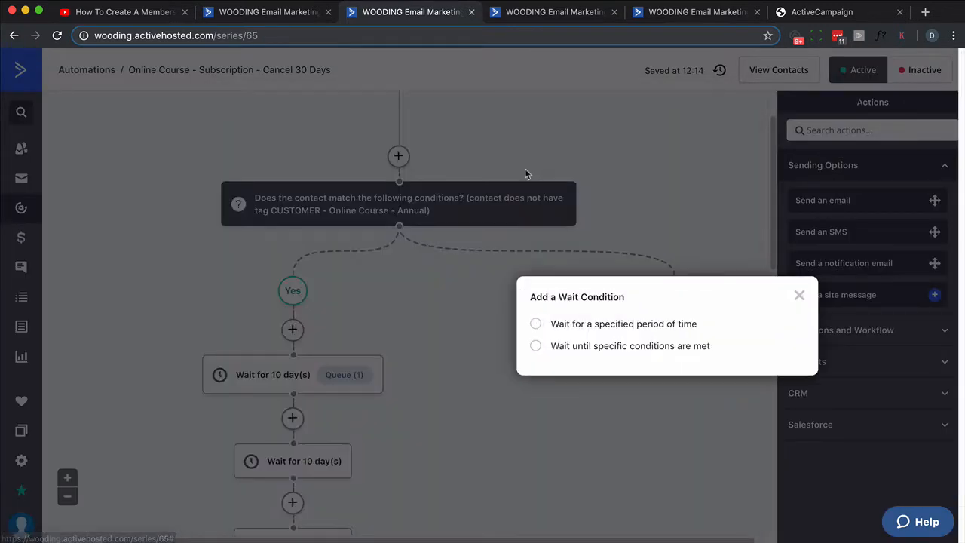
left_click(536, 325)
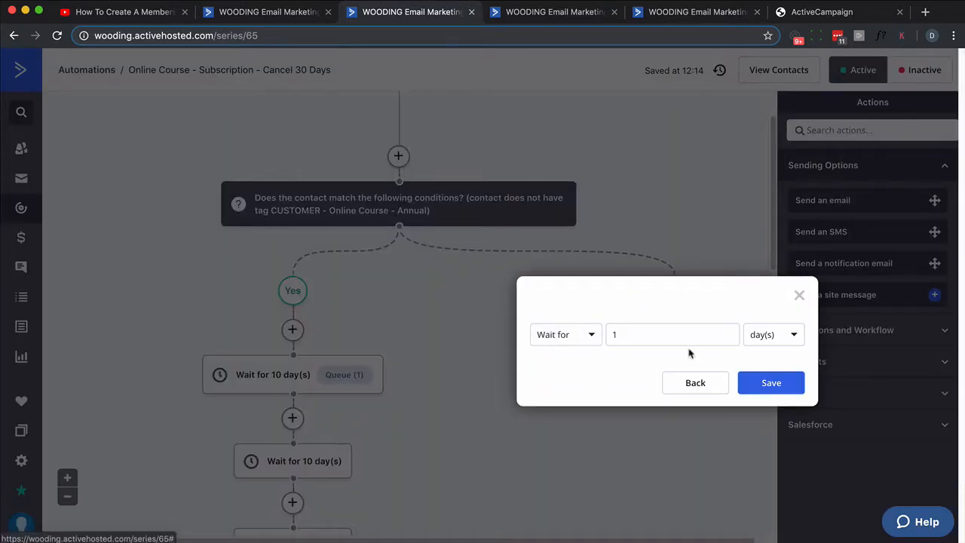
left_click(669, 335)
type("335")
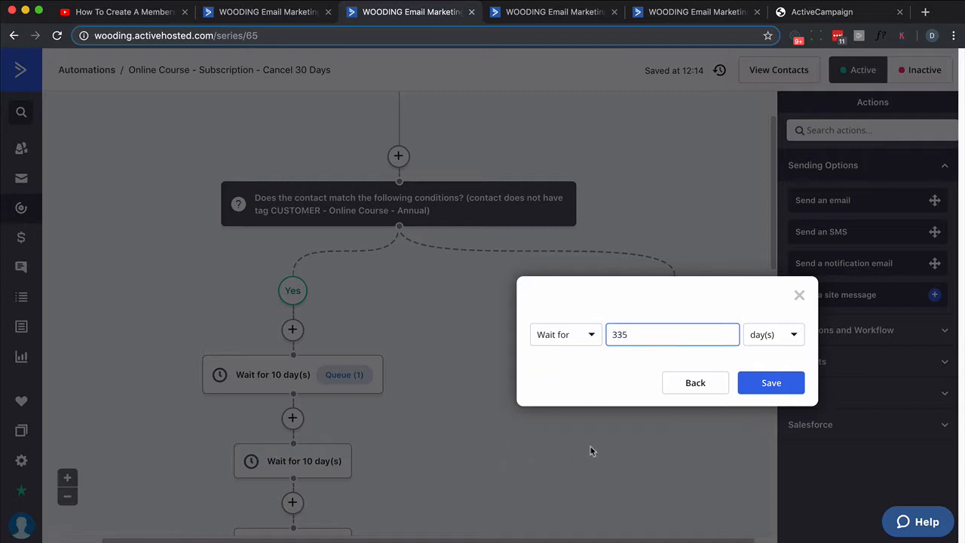
left_click(771, 382)
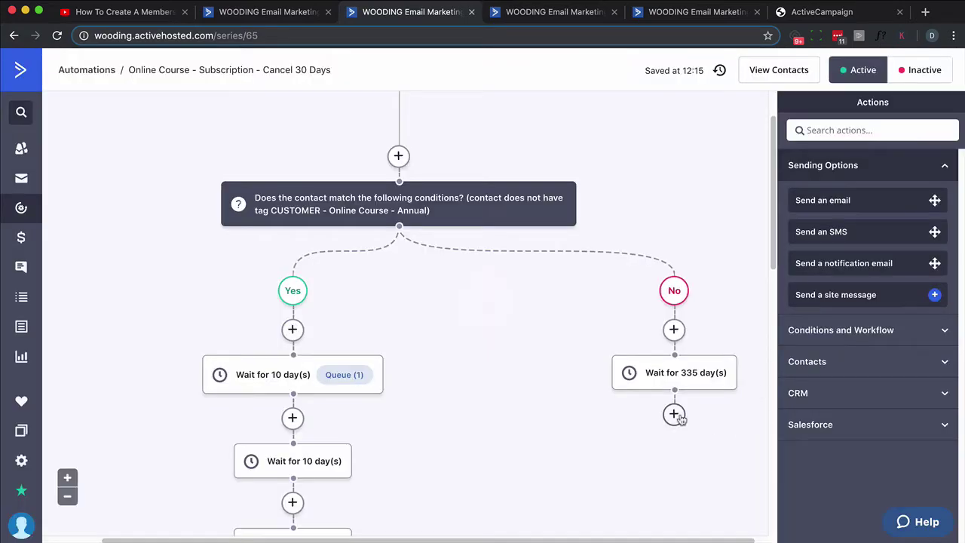
Step: Follow the 335-day wait with a Go to another action step
left_click(674, 413)
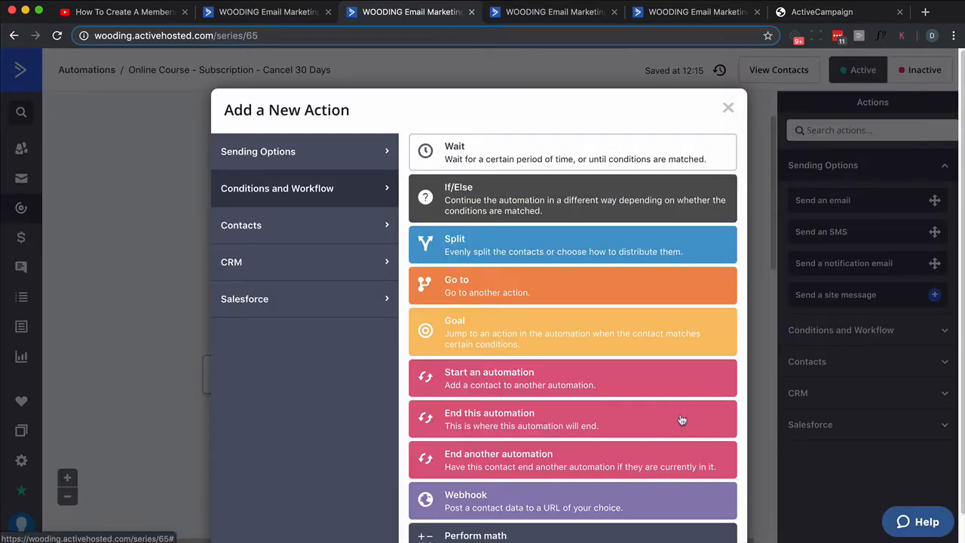
left_click(483, 287)
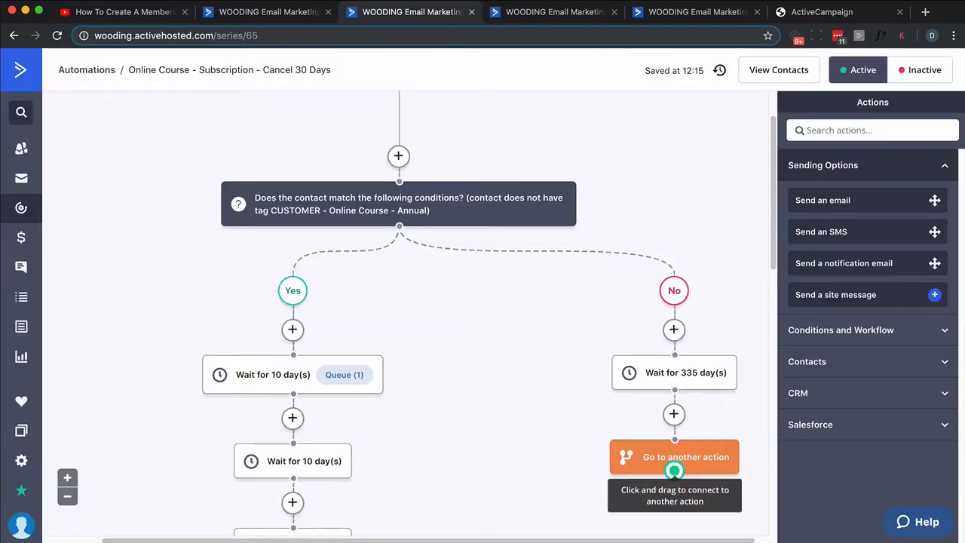
Step: Link the go-to step back to the first 10-day wait, then move to the IntegratePro guide page
left_click_drag(675, 472, 304, 376)
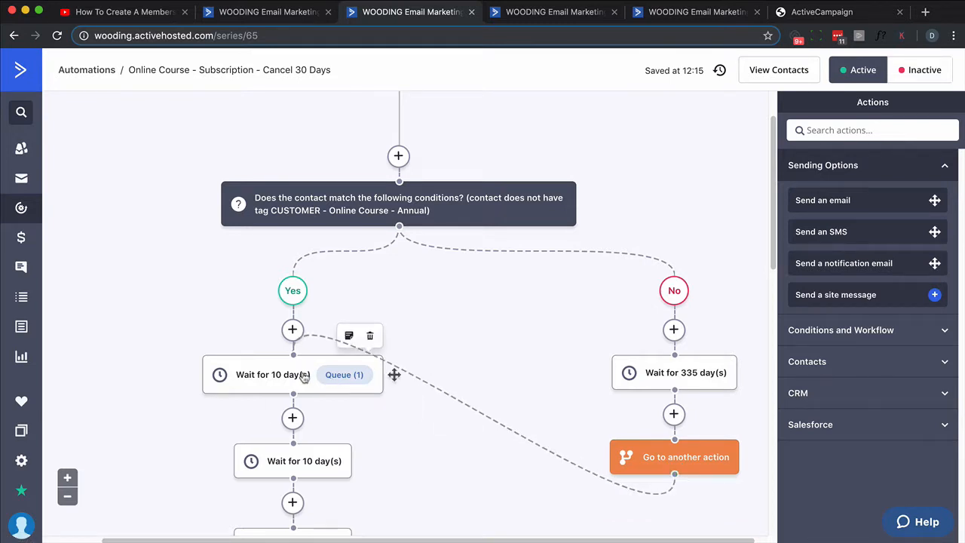
mouse_move(292, 374)
scroll(304, 376, "up", 2)
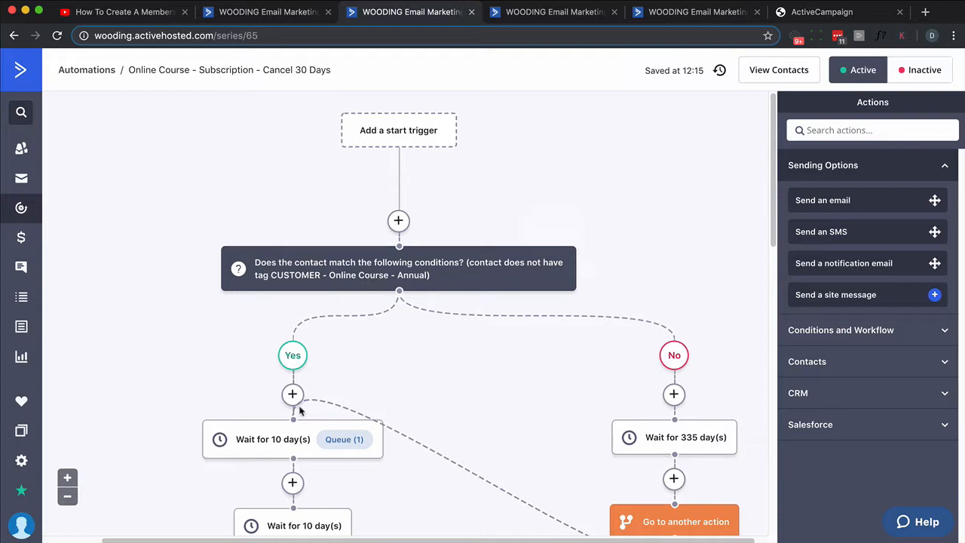
scroll(558, 286, "down", 2)
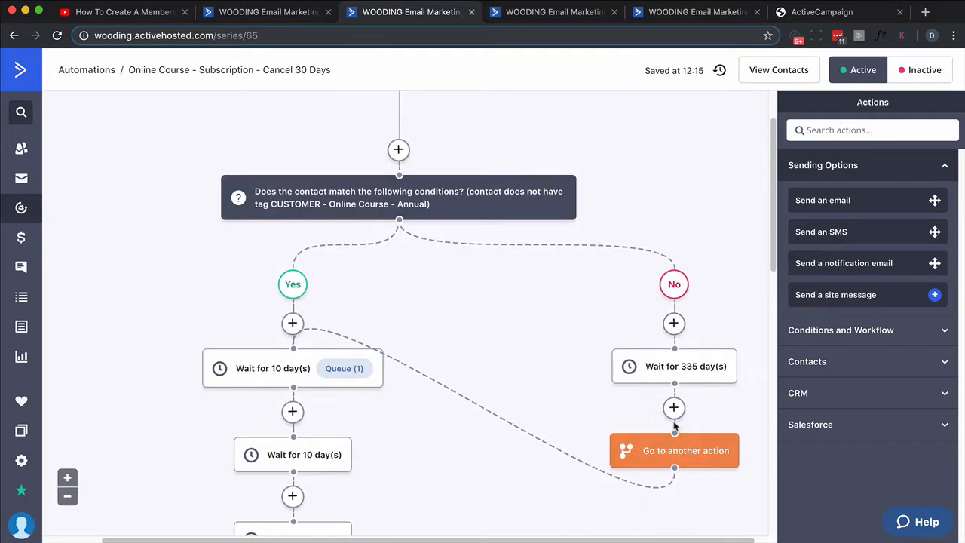
mouse_move(674, 437)
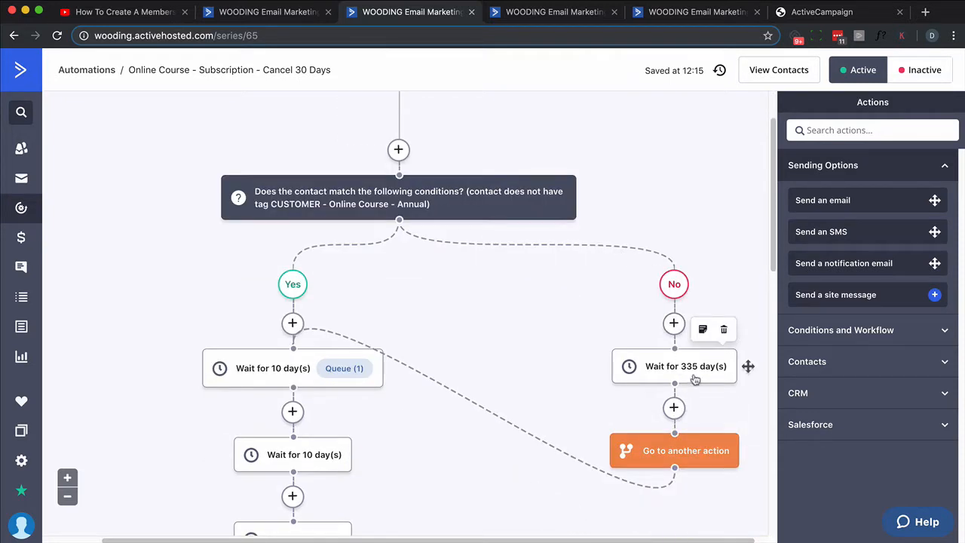
scroll(559, 370, "down", 3)
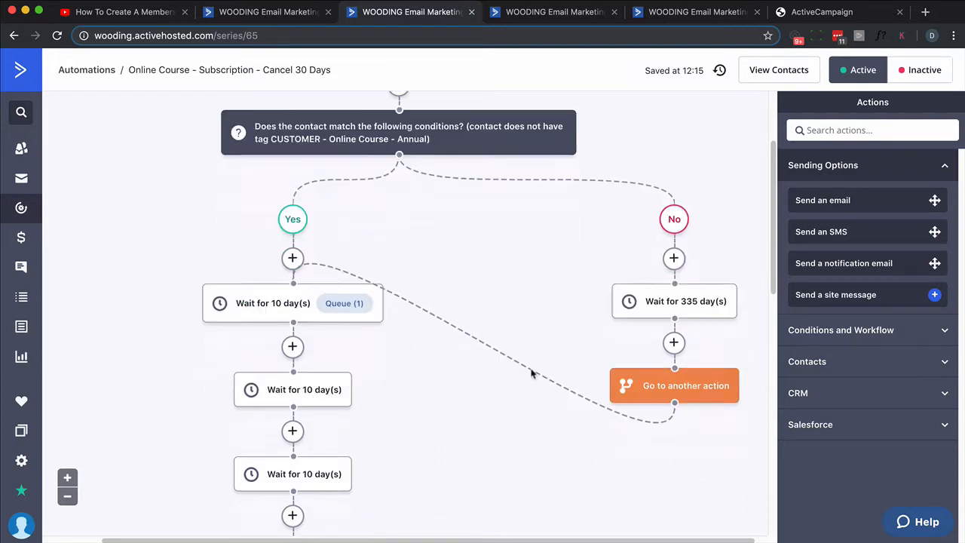
scroll(452, 370, "down", 3)
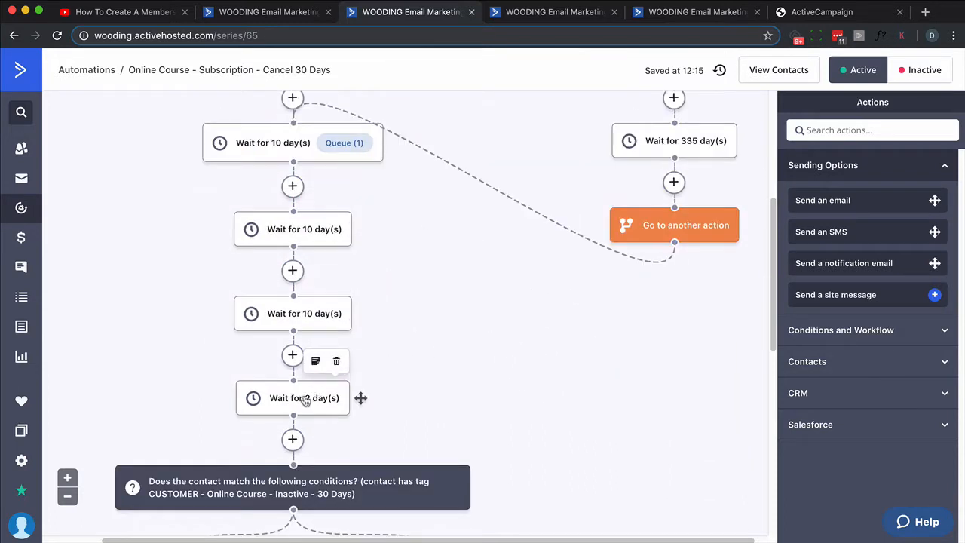
scroll(306, 400, "down", 3)
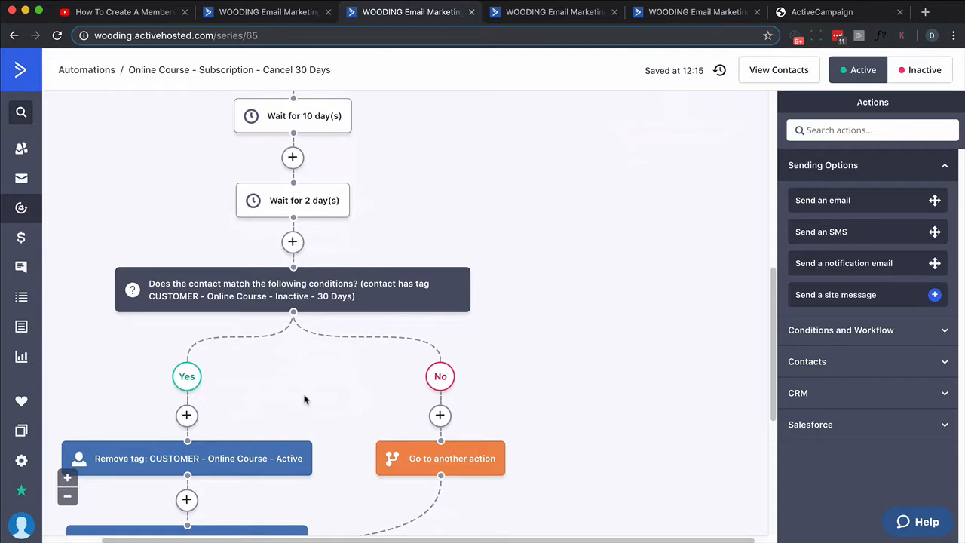
scroll(306, 400, "up", 10)
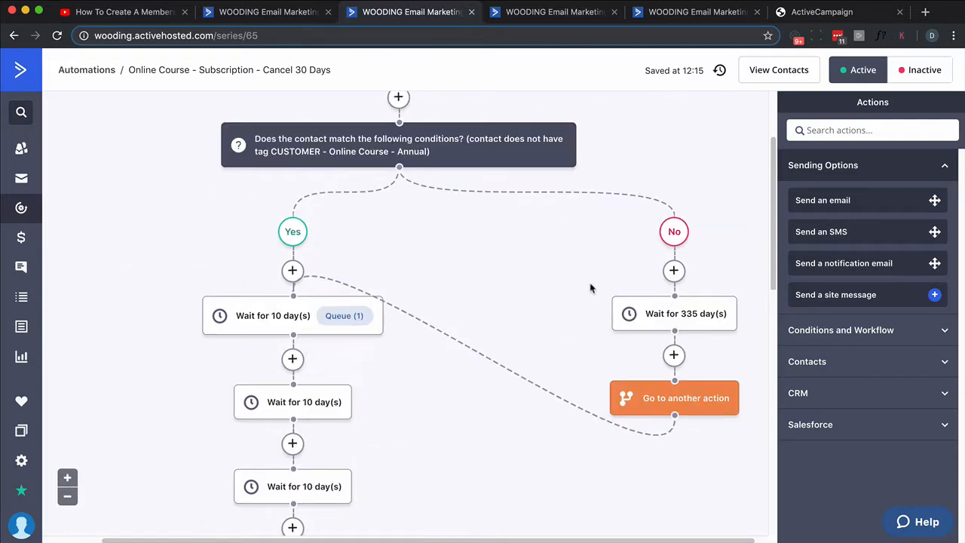
scroll(592, 288, "down", 10)
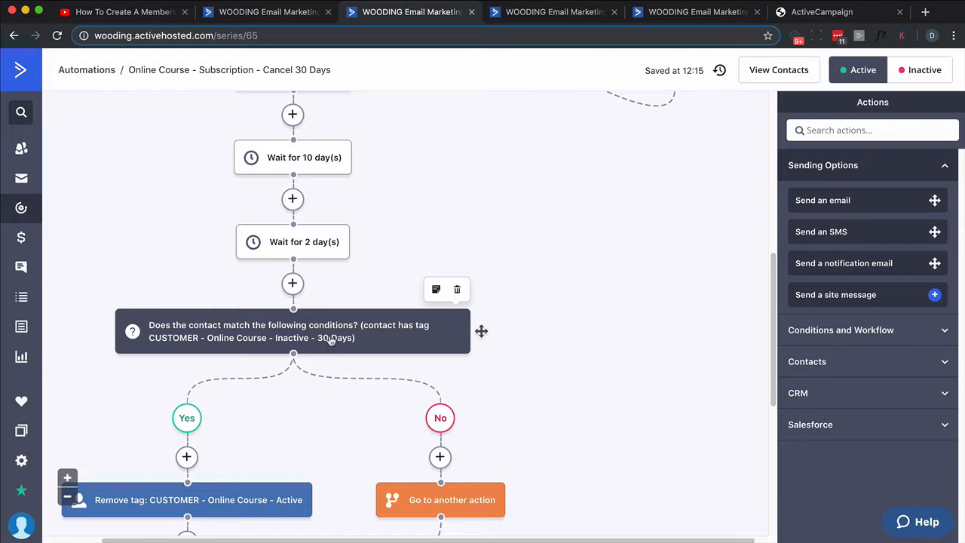
key("ctrl+Tab")
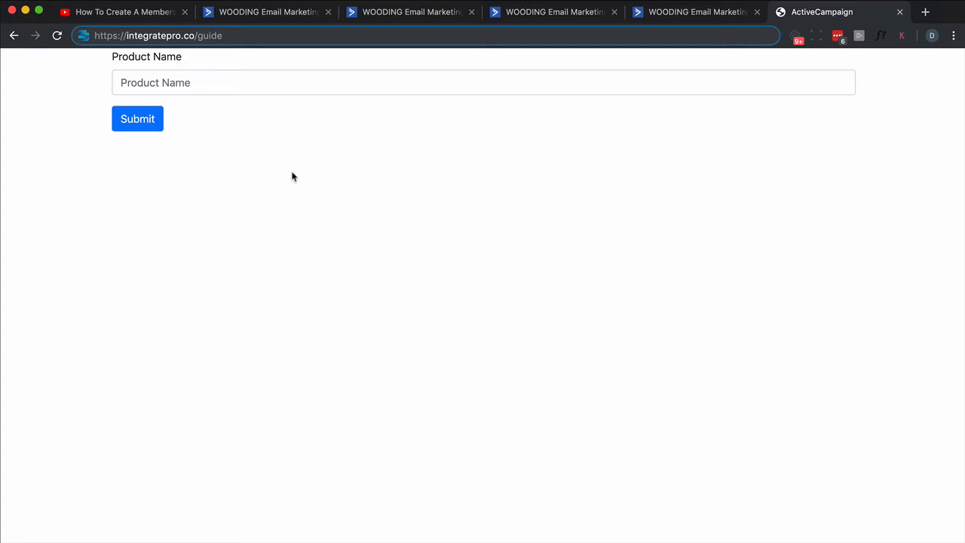
Step: Enter 'online course' as the product name and submit to generate its tags and automations
left_click(172, 84)
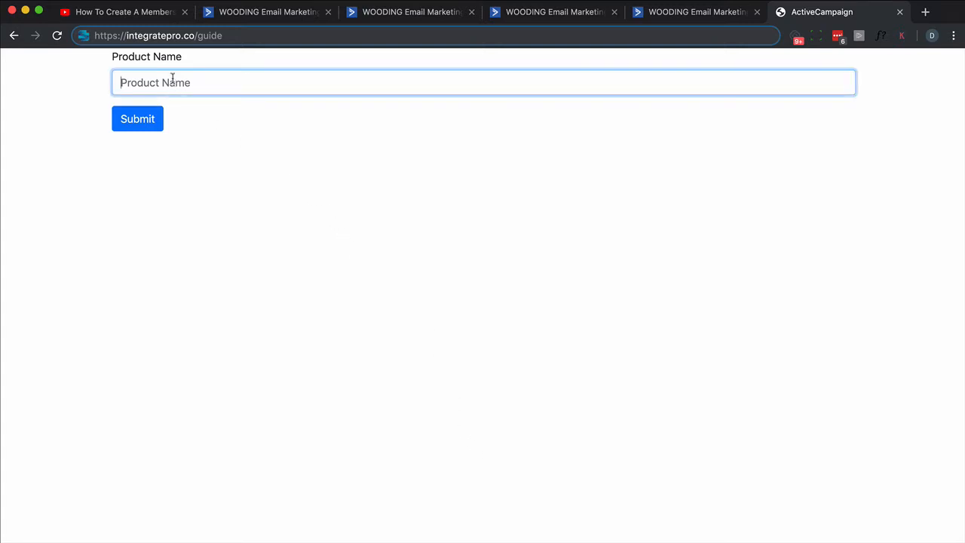
type("online cour")
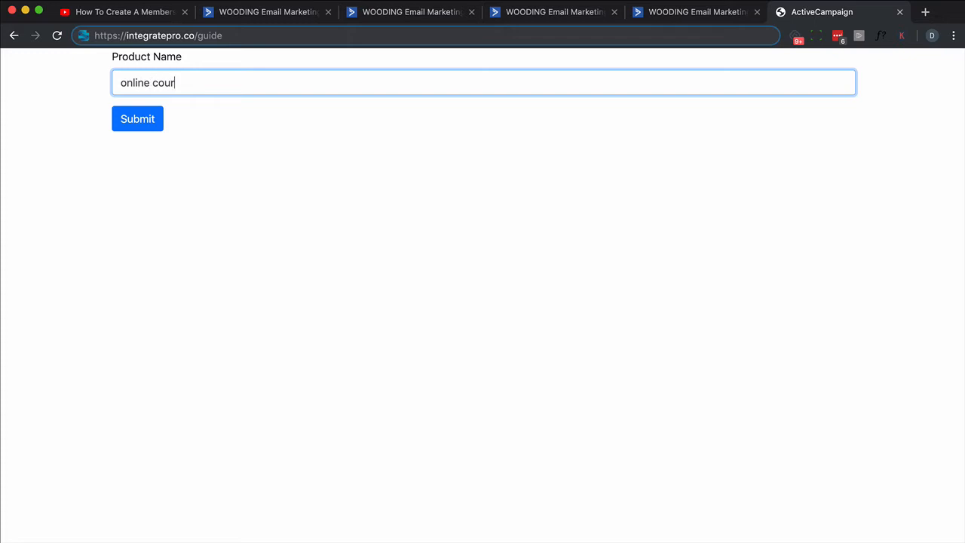
type("se")
left_click(147, 118)
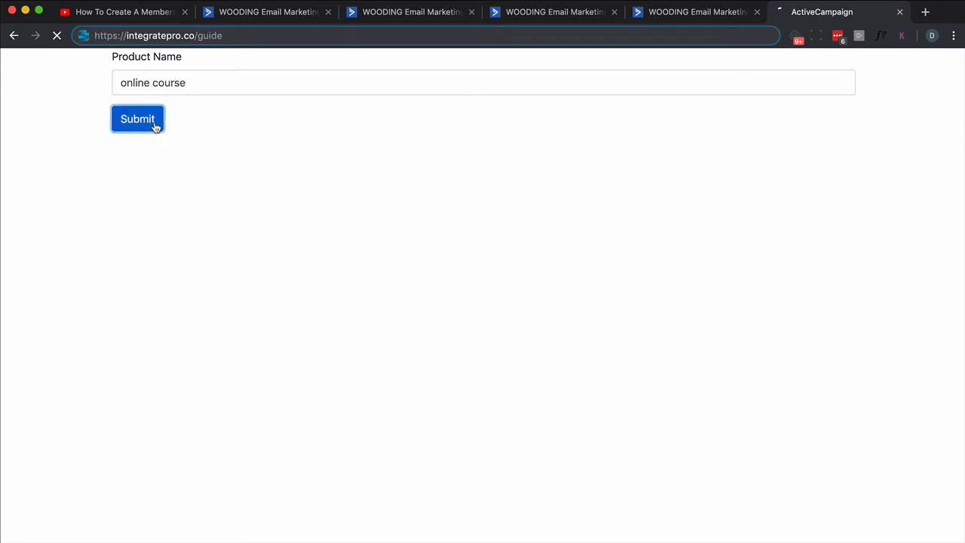